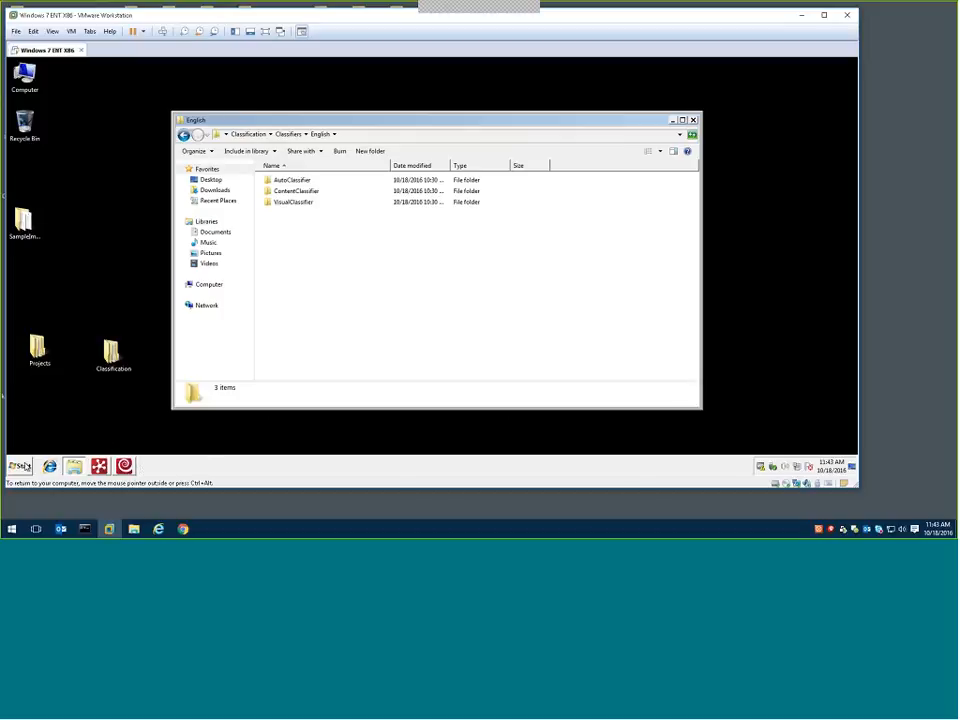
Launch the Clustering Designer from the ABBYY FlexiCapture 11 Classification programs and move its window higher so it is fully on screen
{"action": "left_click", "coordinate": [20, 466]}
{"action": "left_click", "coordinate": [45, 447]}
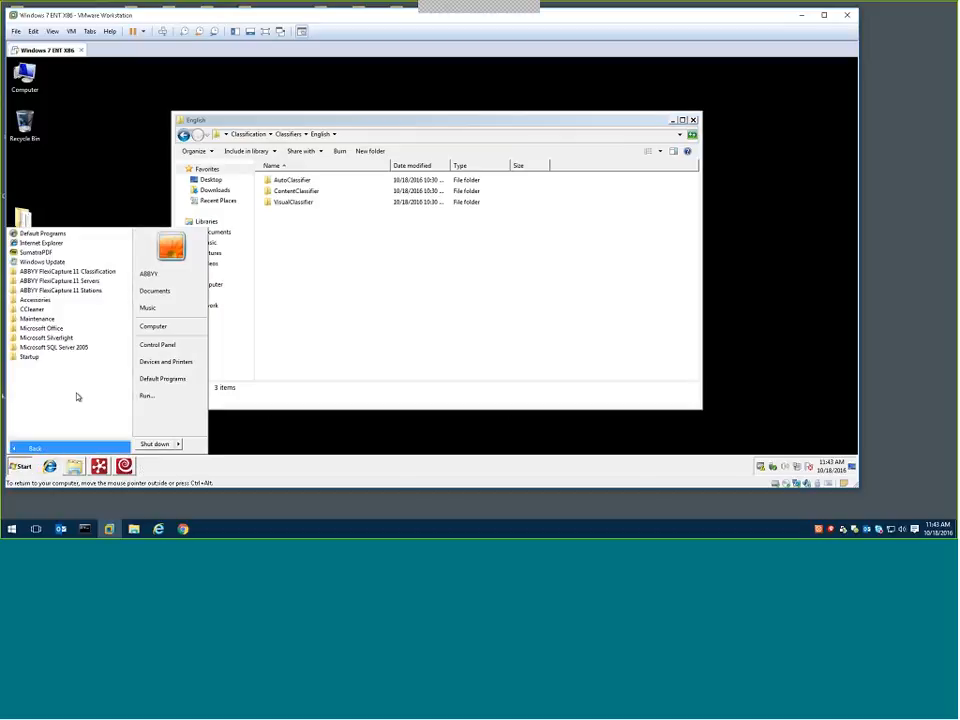
{"action": "left_click", "coordinate": [79, 273]}
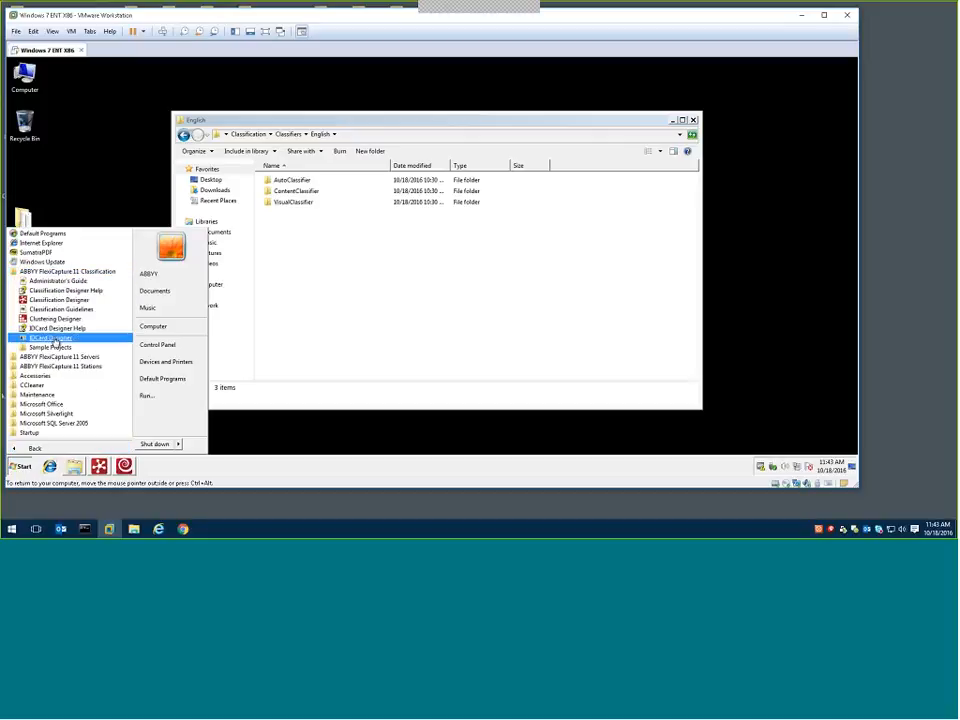
{"action": "left_click", "coordinate": [57, 318]}
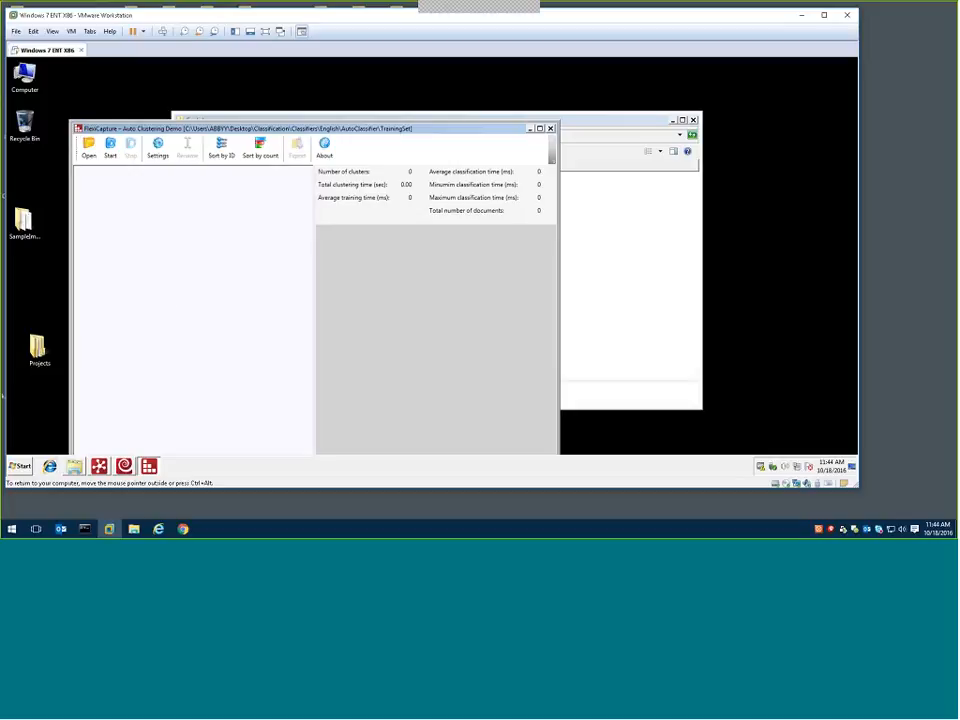
{"action": "left_click_drag", "start_coordinate": [320, 132], "coordinate": [330, 91]}
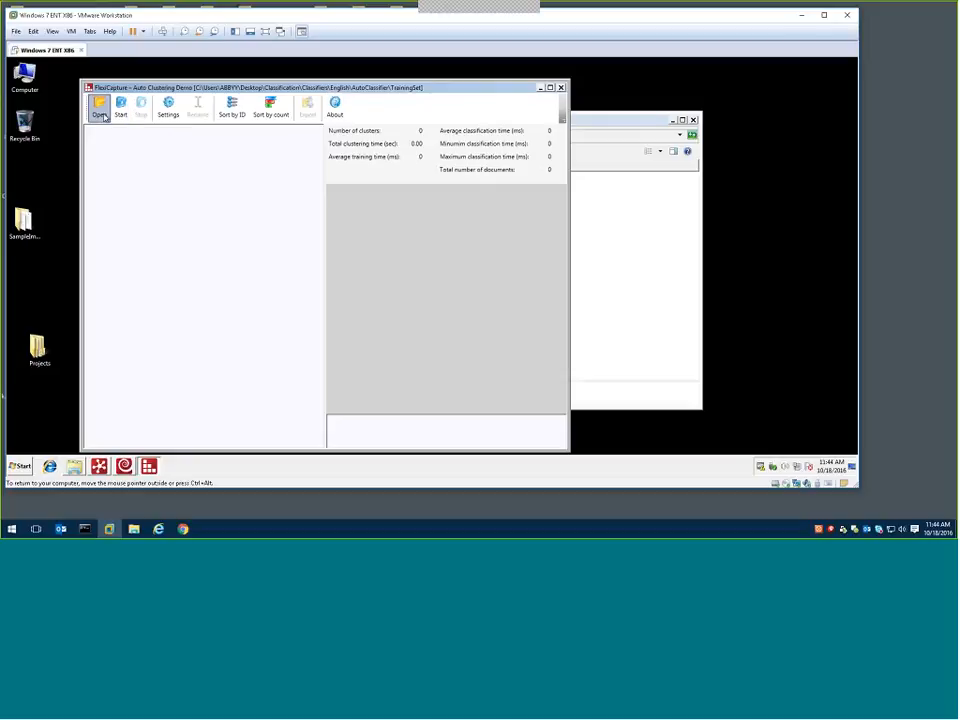
Open the AutoClassifier TrainingSet folder as the base image directory and start clustering its documents
{"action": "left_click", "coordinate": [101, 110]}
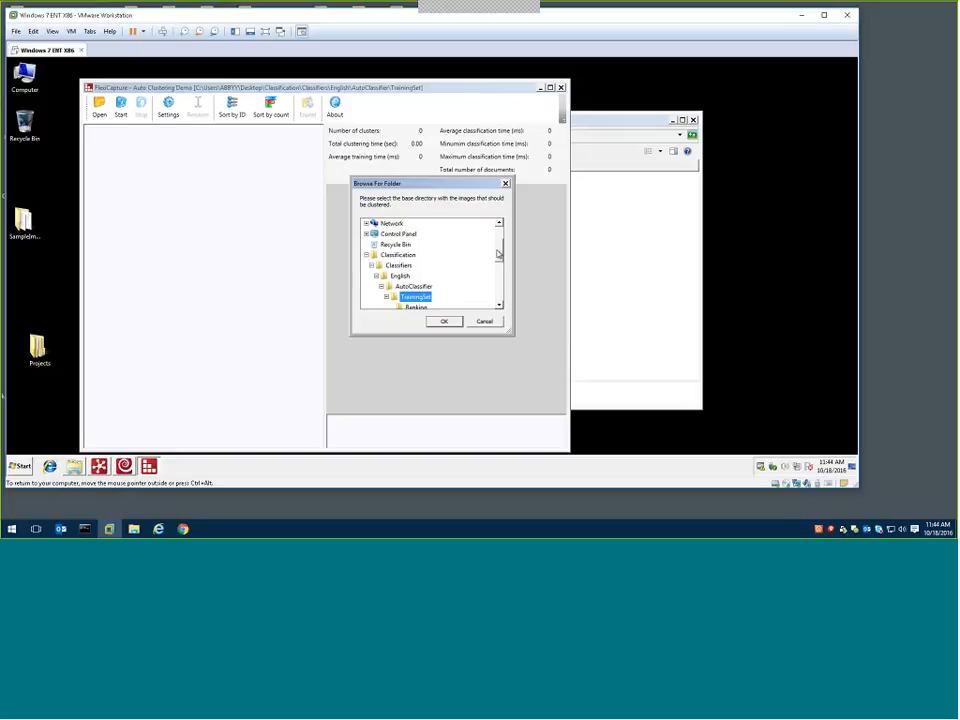
{"action": "scroll", "coordinate": [444, 272], "scroll_direction": "down", "scroll_amount": 1}
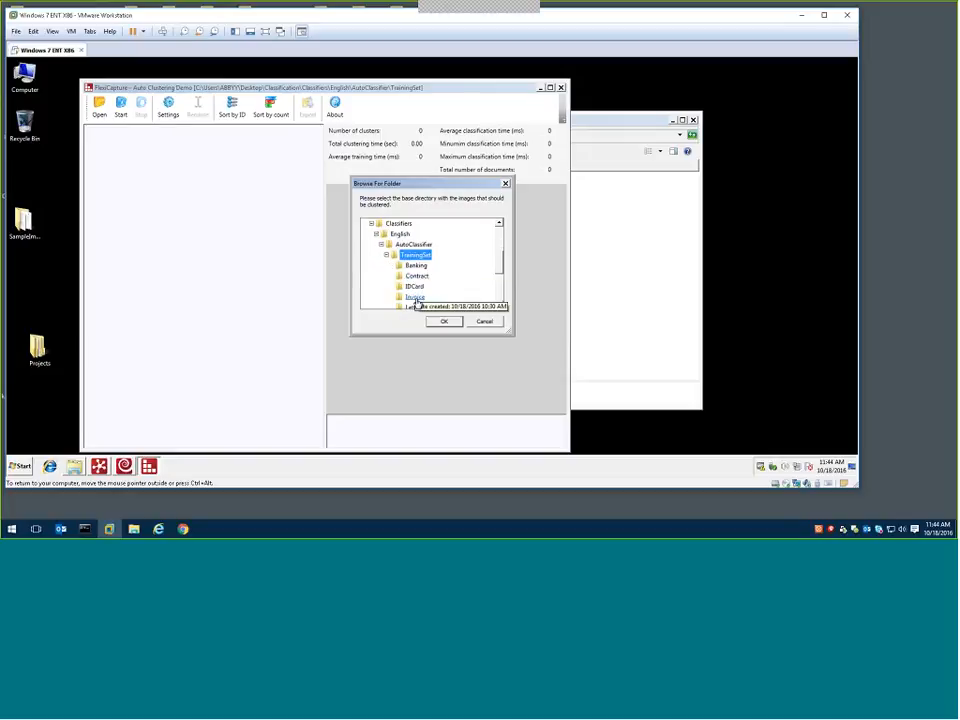
{"action": "left_click", "coordinate": [443, 321]}
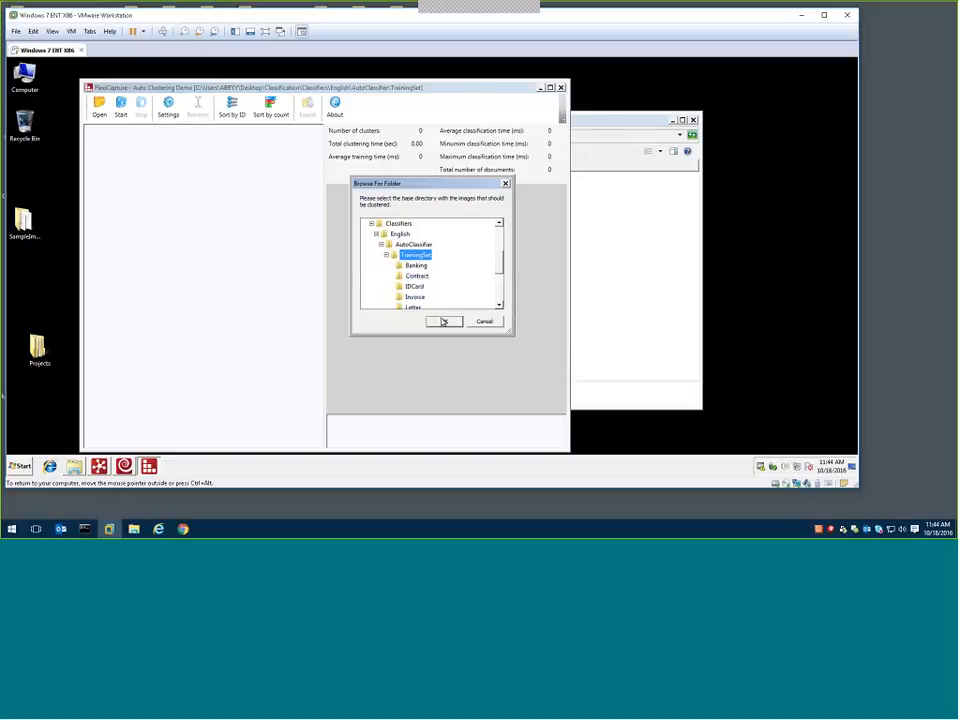
{"action": "left_click", "coordinate": [442, 322]}
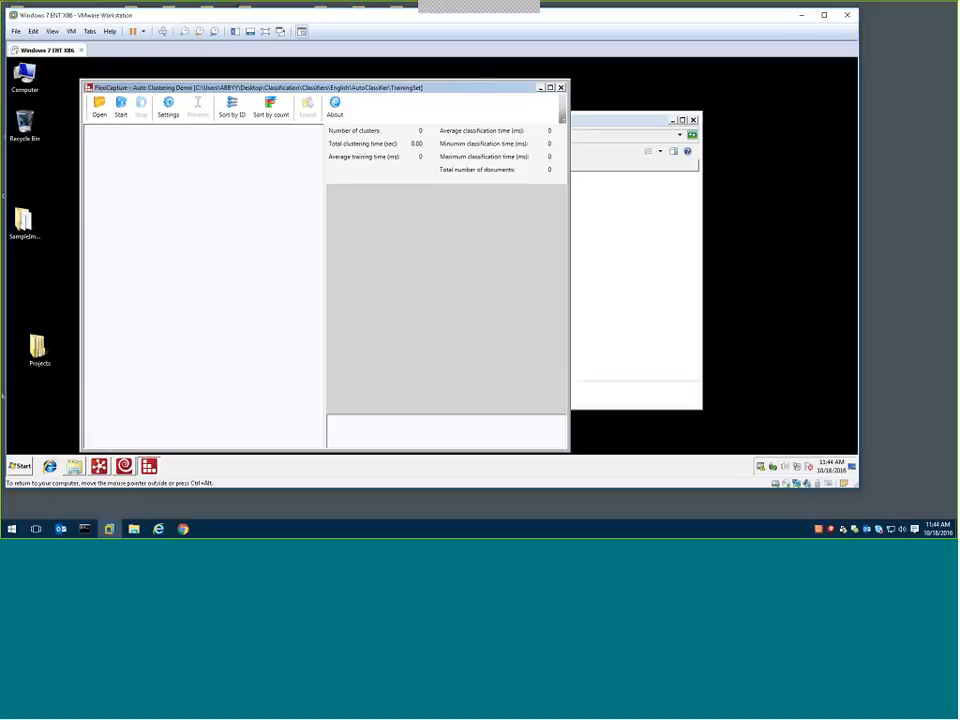
{"action": "left_click", "coordinate": [120, 112]}
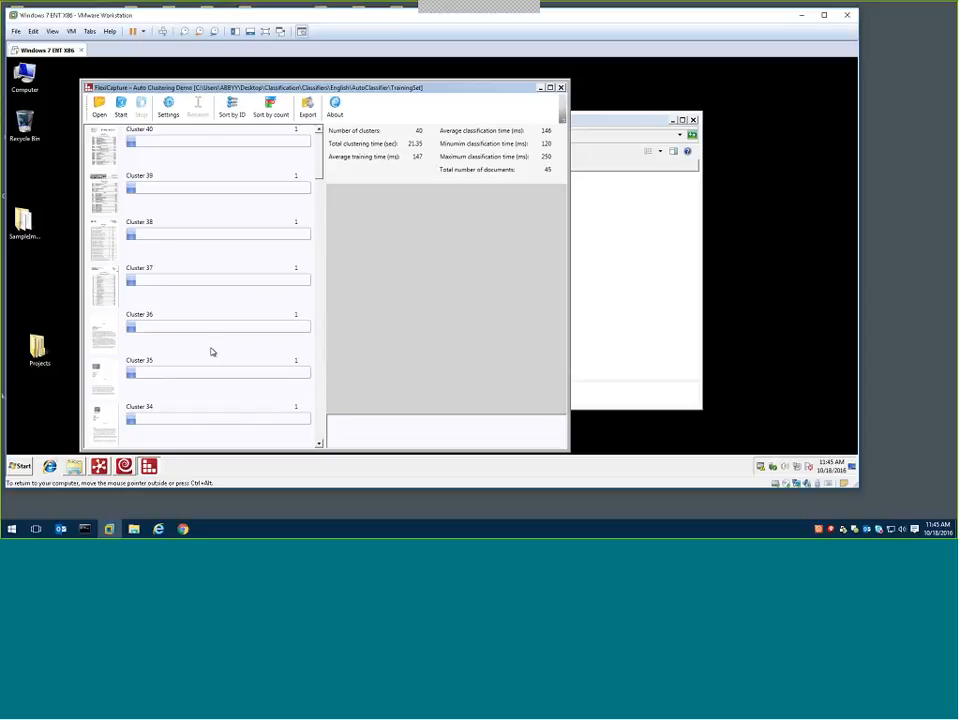
Look through the generated cluster list and preview the document in Cluster 40
{"action": "scroll", "coordinate": [197, 378], "scroll_direction": "down", "scroll_amount": 5}
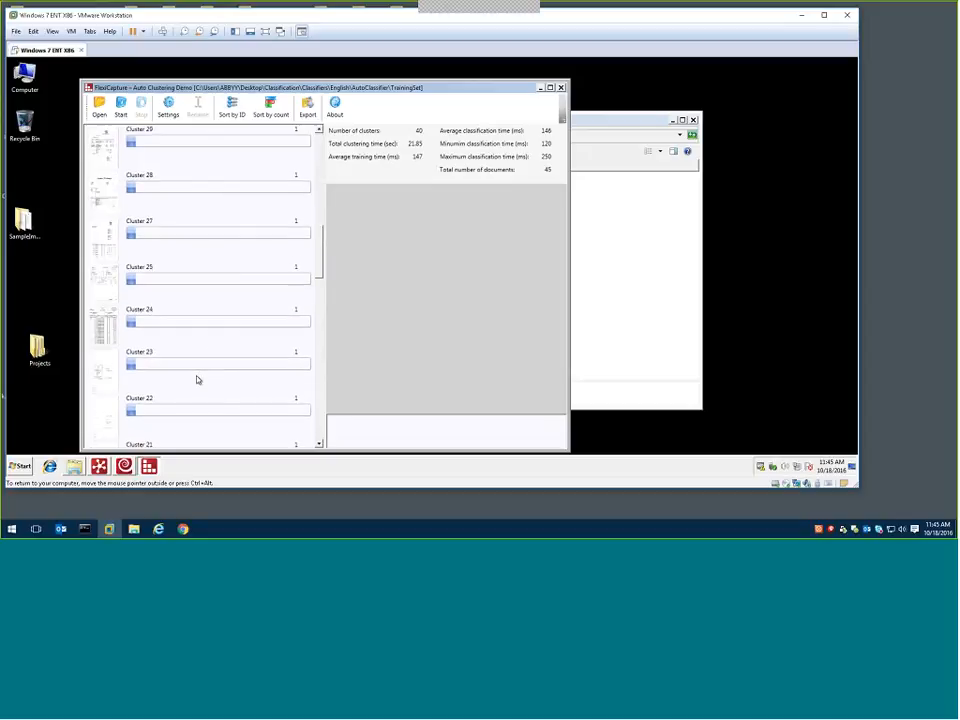
{"action": "scroll", "coordinate": [196, 355], "scroll_direction": "up", "scroll_amount": 5}
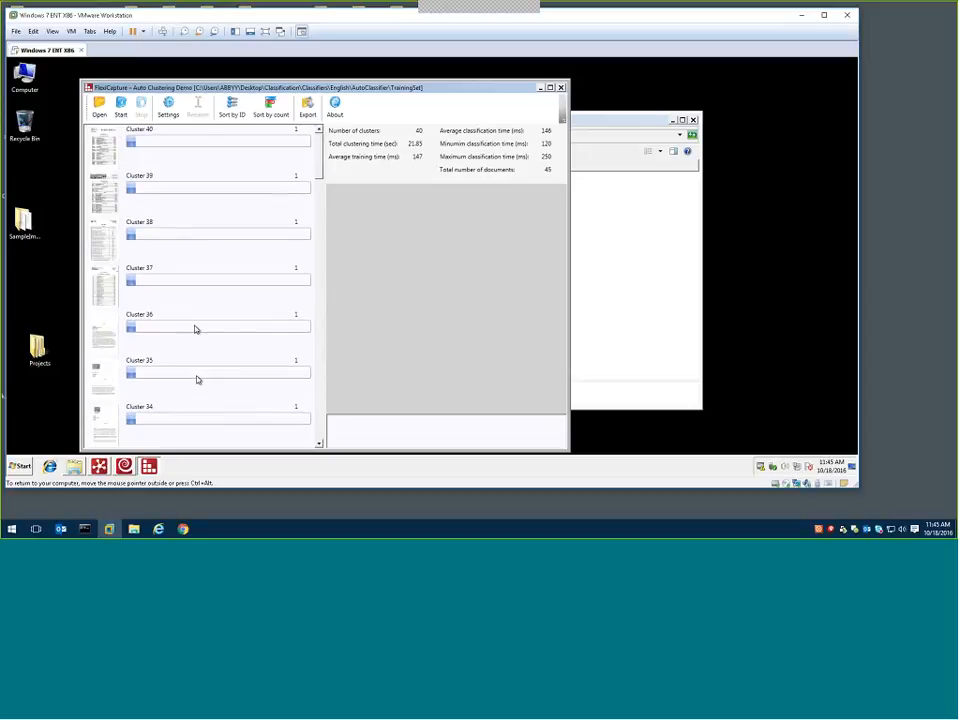
{"action": "left_click", "coordinate": [155, 142]}
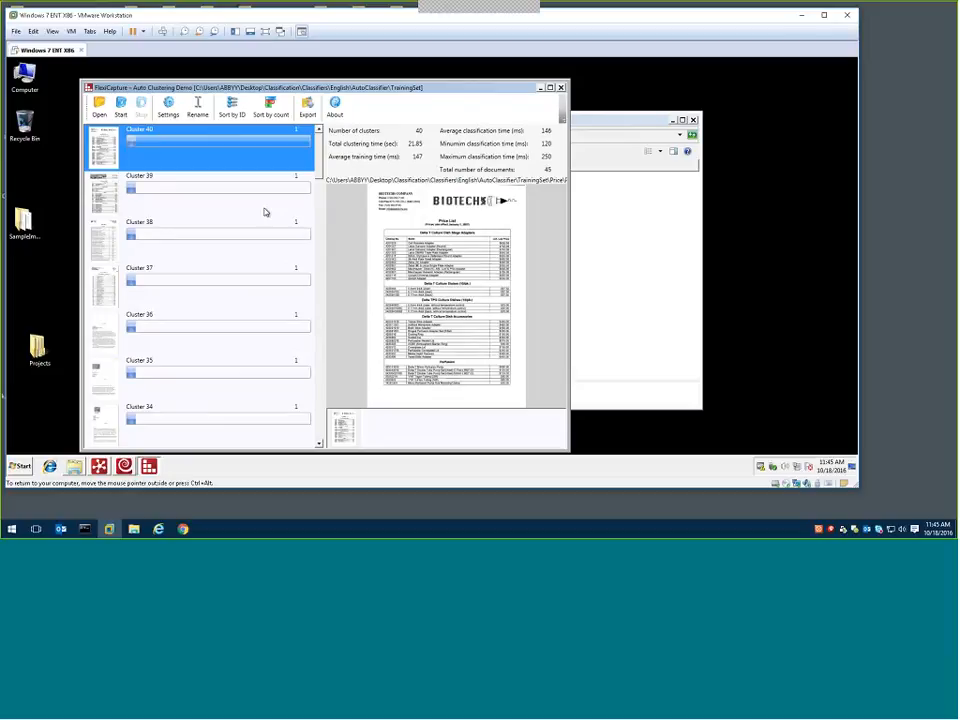
{"action": "left_click", "coordinate": [20, 466]}
{"action": "left_click", "coordinate": [40, 444]}
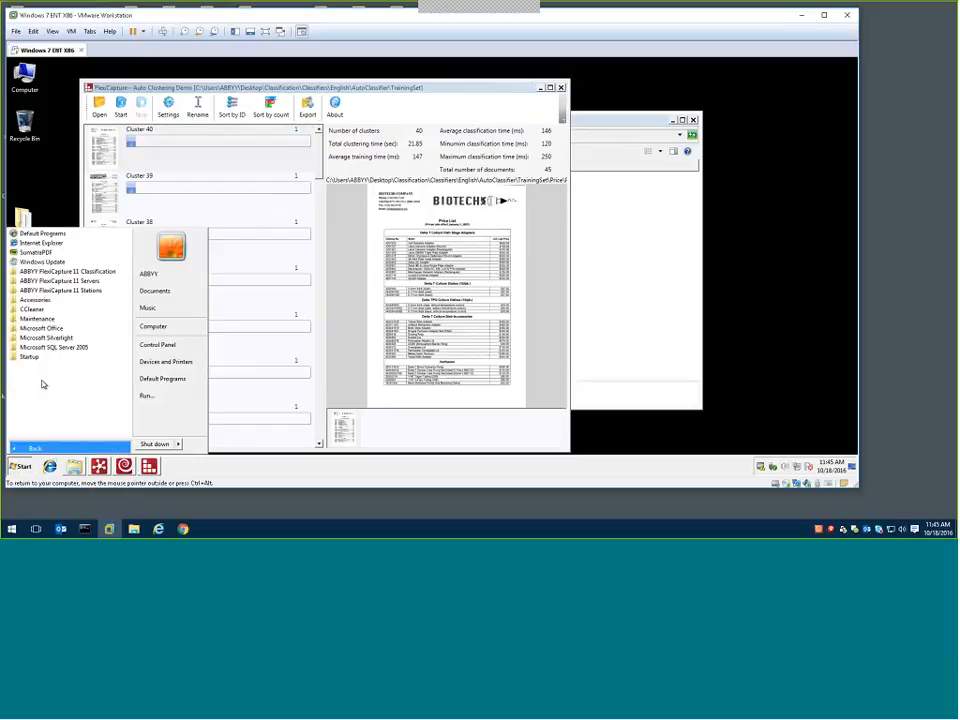
{"action": "left_click", "coordinate": [55, 271]}
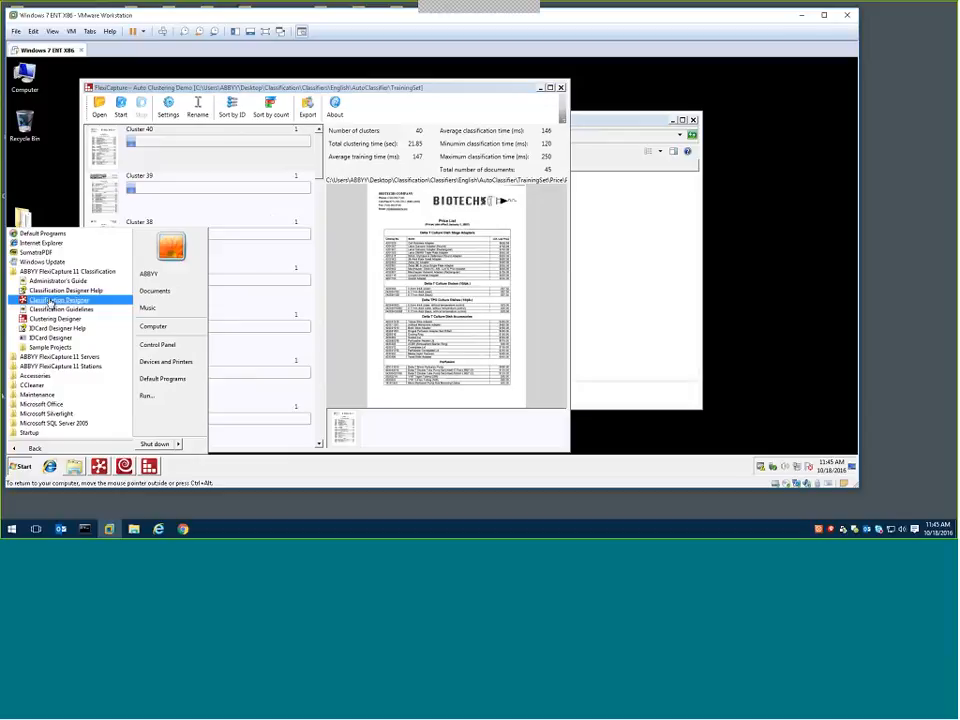
{"action": "left_click", "coordinate": [191, 160]}
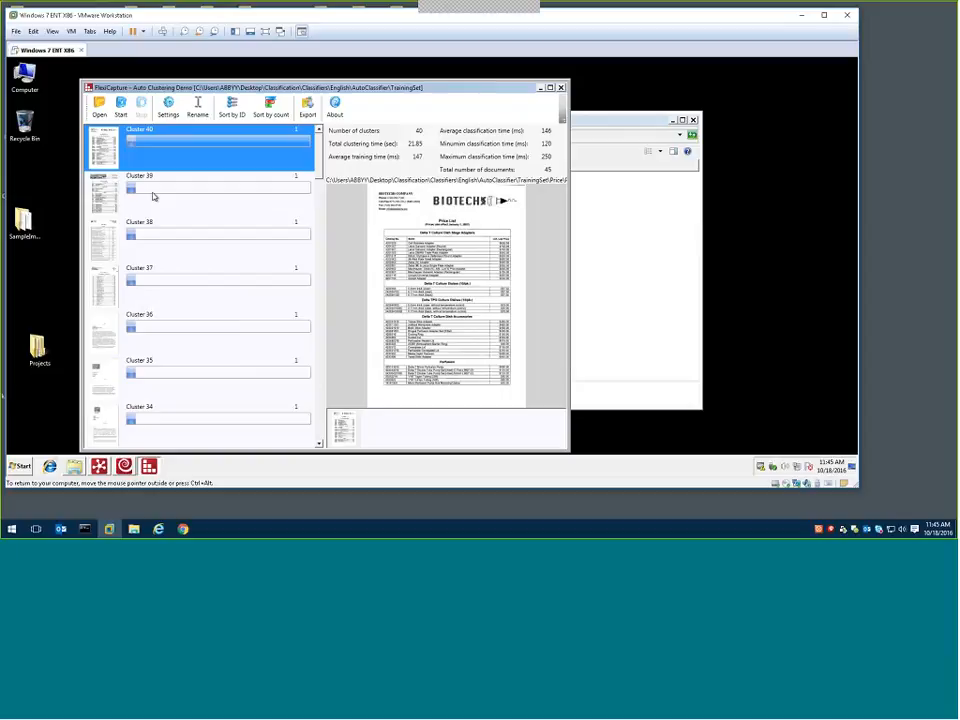
Preview the documents in Clusters 39, 23, 22, 20, 19 and 18, and examine the lower-numbered clusters in the list
{"action": "left_click", "coordinate": [154, 197]}
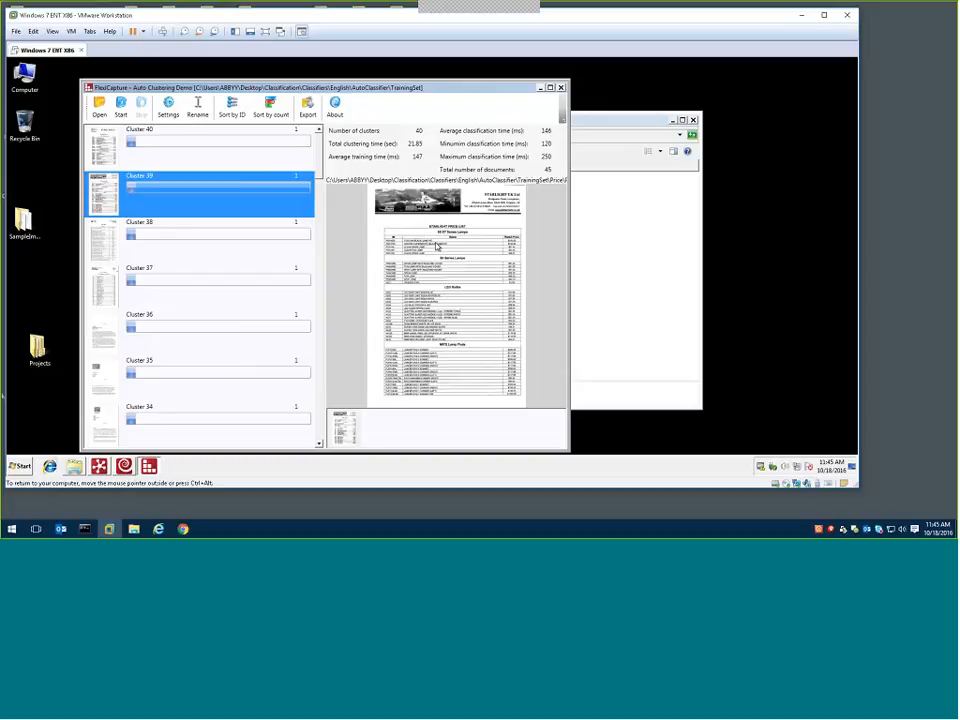
{"action": "left_click_drag", "start_coordinate": [320, 168], "coordinate": [320, 296]}
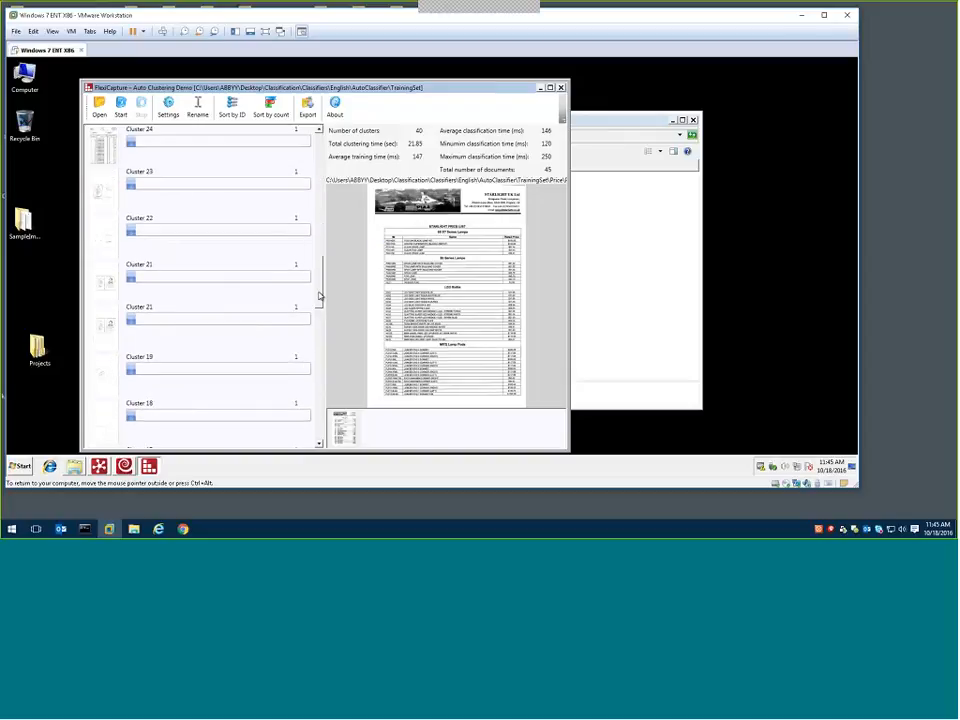
{"action": "left_click", "coordinate": [182, 196]}
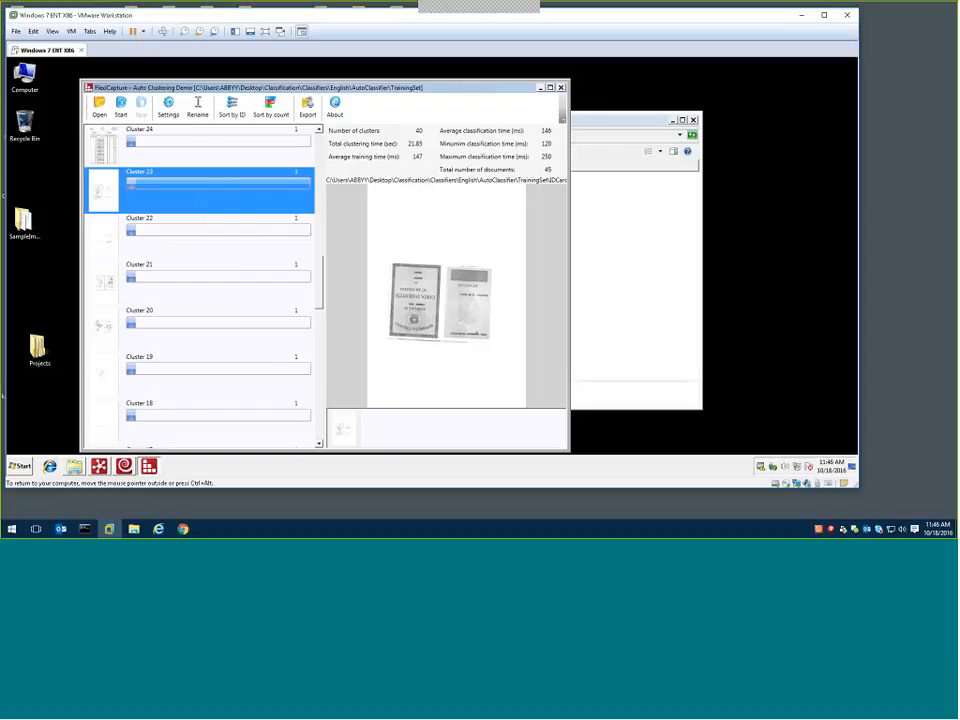
{"action": "left_click", "coordinate": [214, 245]}
{"action": "left_click", "coordinate": [203, 328]}
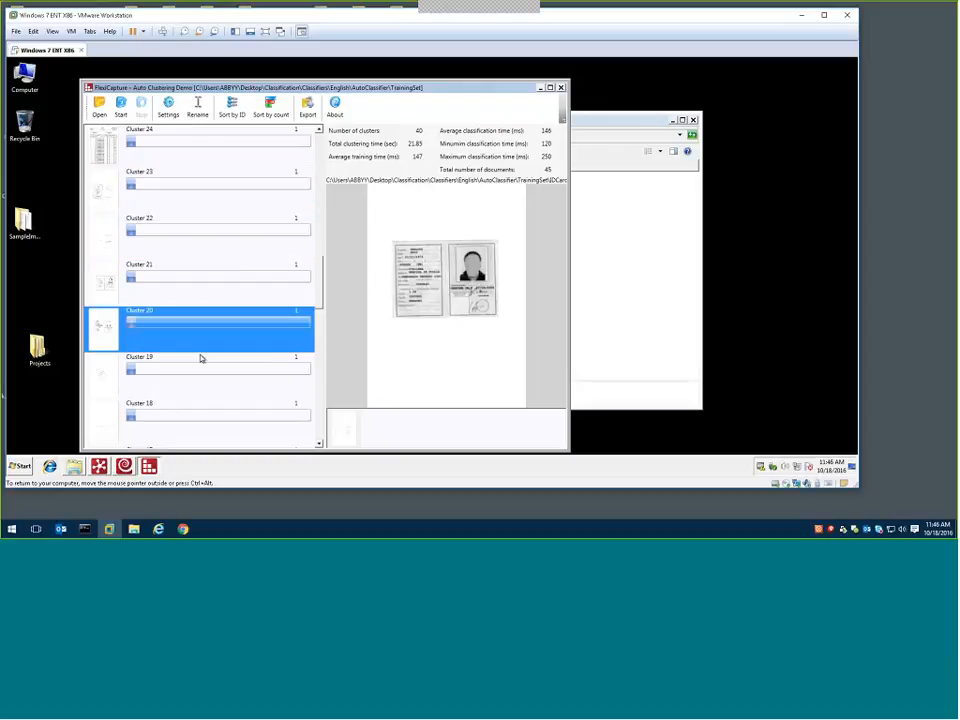
{"action": "left_click", "coordinate": [198, 380]}
{"action": "left_click", "coordinate": [203, 404]}
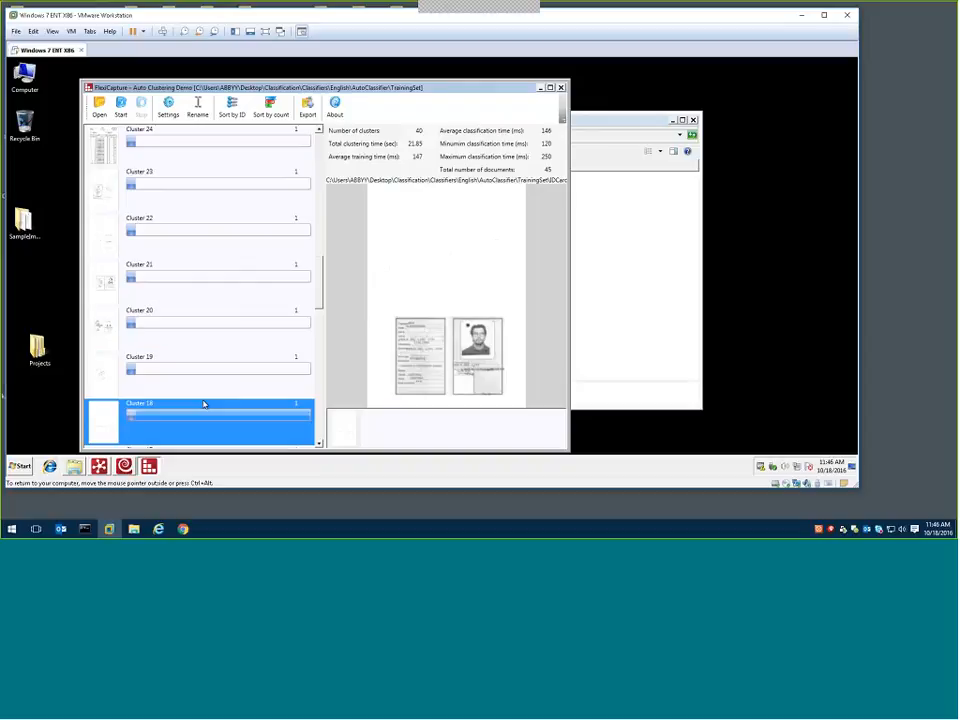
{"action": "scroll", "coordinate": [320, 311], "scroll_direction": "down", "scroll_amount": 2}
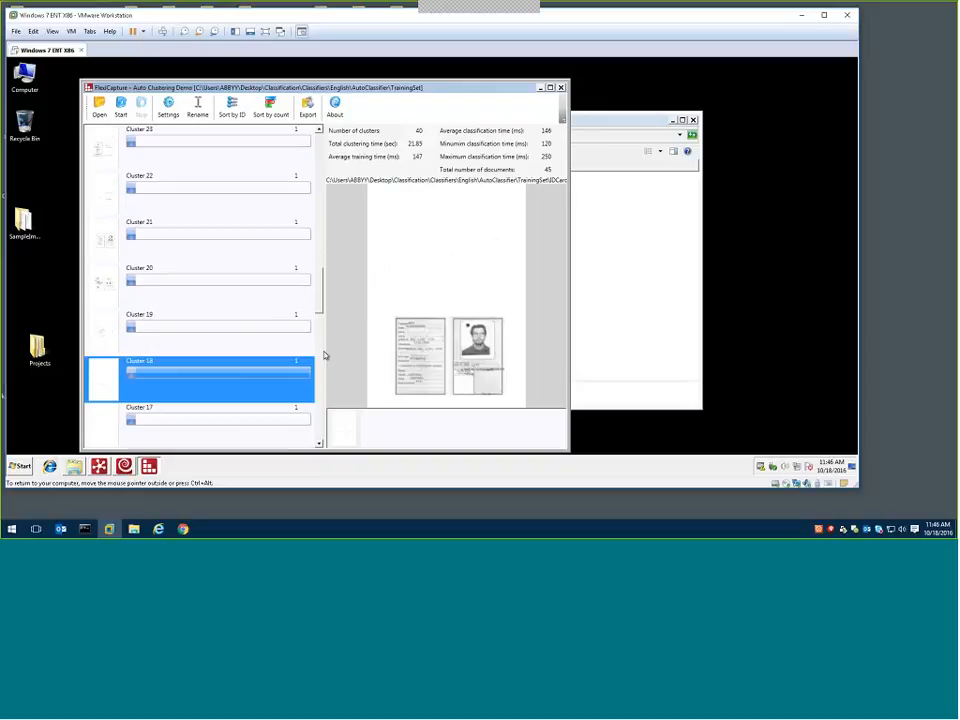
{"action": "scroll", "coordinate": [324, 355], "scroll_direction": "down", "scroll_amount": 5}
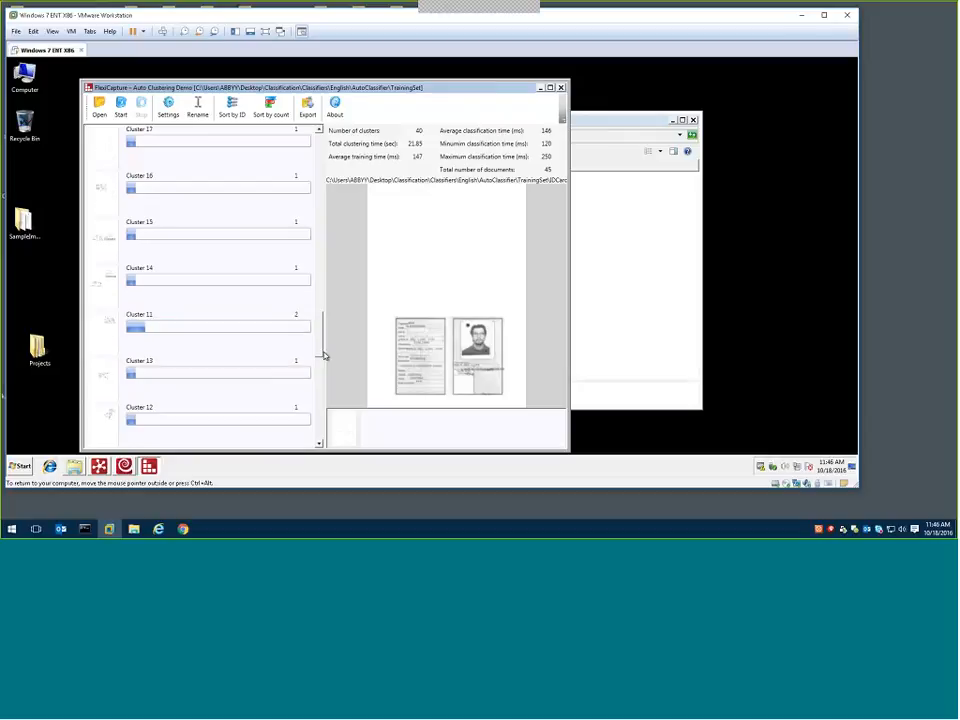
Close the clustering window and switch to the Classification Designer with the ContentClassifier project
{"action": "left_click", "coordinate": [561, 88]}
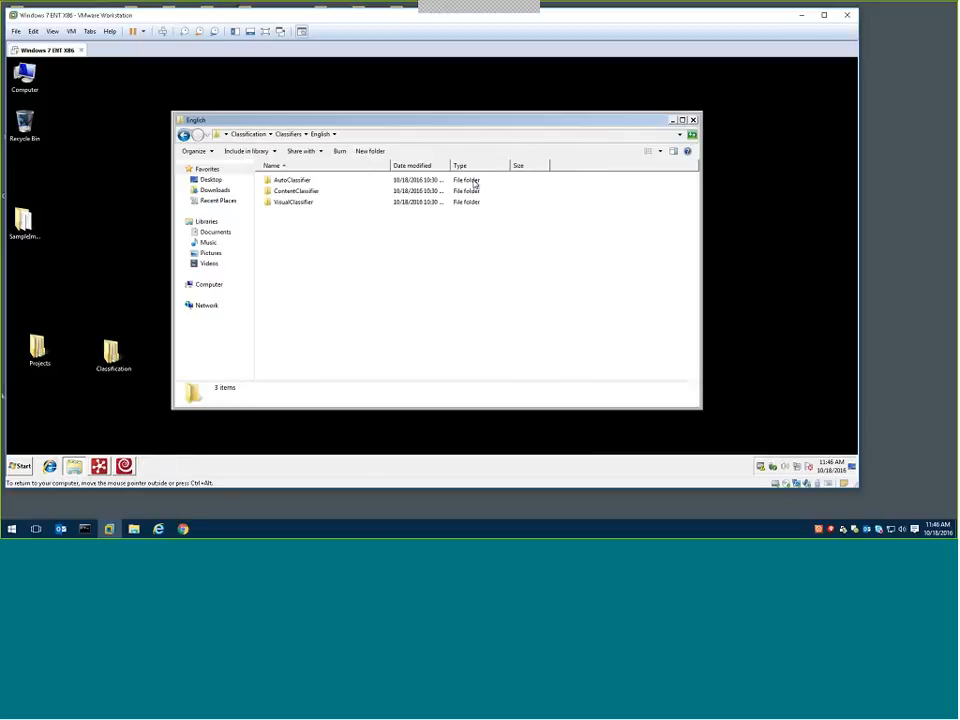
{"action": "left_click", "coordinate": [122, 470]}
{"action": "left_click", "coordinate": [124, 467]}
{"action": "left_click", "coordinate": [99, 467]}
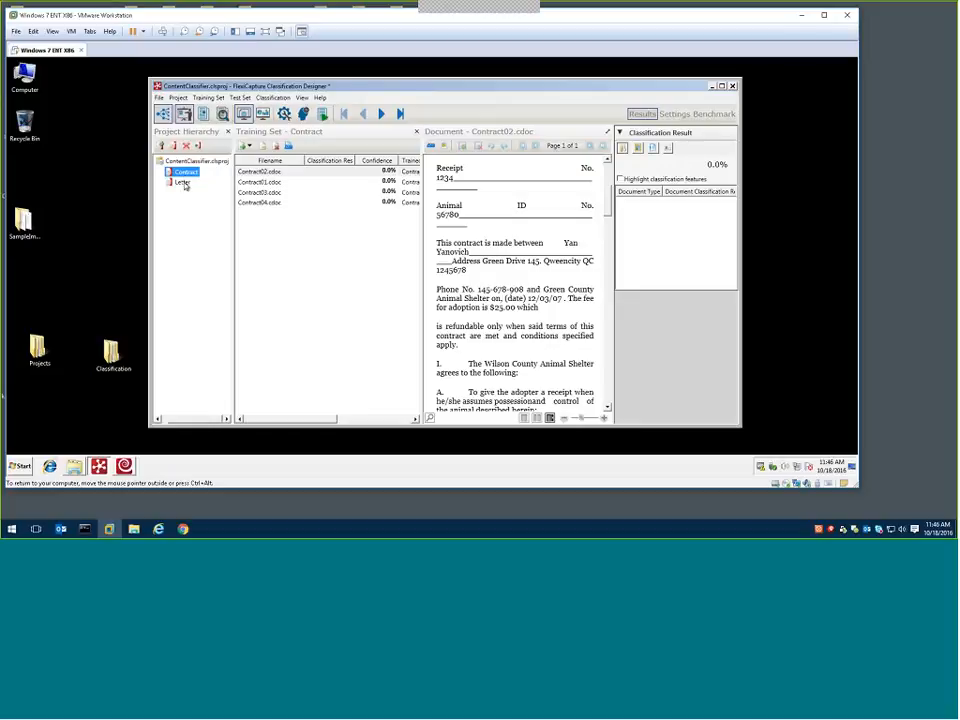
View the training sets of the Letter and Contract document types in the ContentClassifier project
{"action": "left_click", "coordinate": [182, 183]}
{"action": "left_click", "coordinate": [184, 173]}
{"action": "right_click", "coordinate": [181, 164]}
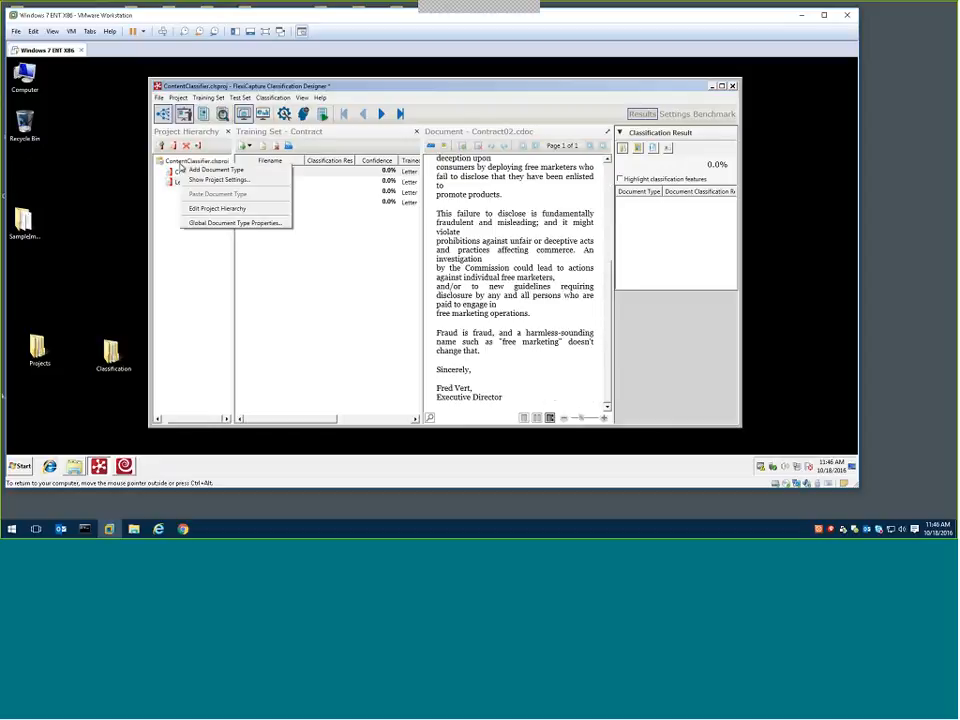
{"action": "left_click", "coordinate": [169, 209]}
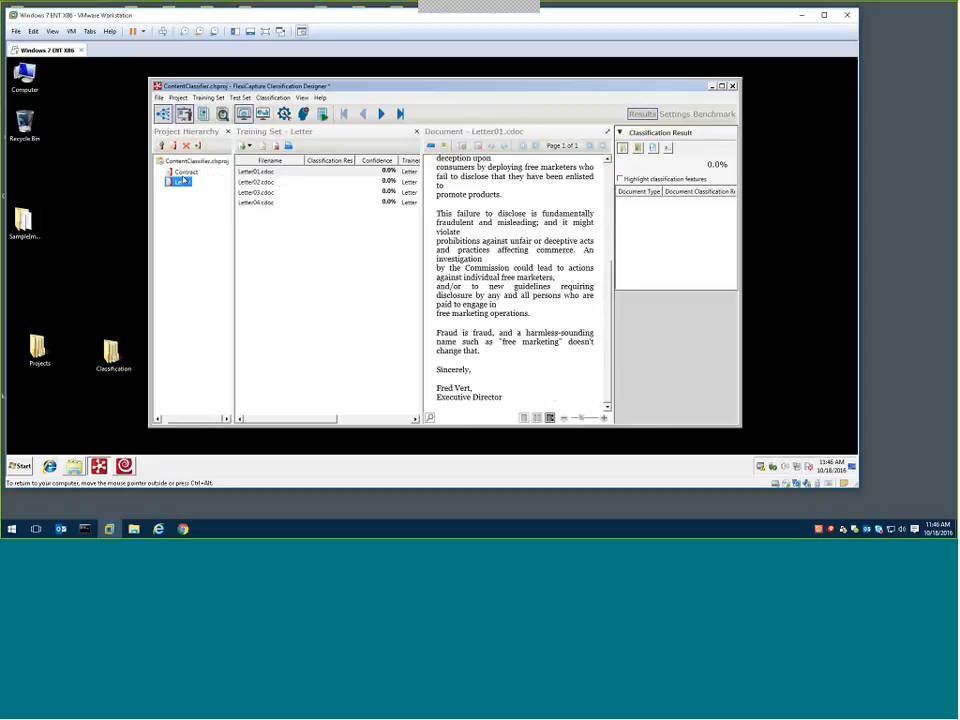
{"action": "left_click", "coordinate": [184, 175]}
{"action": "left_click", "coordinate": [186, 172]}
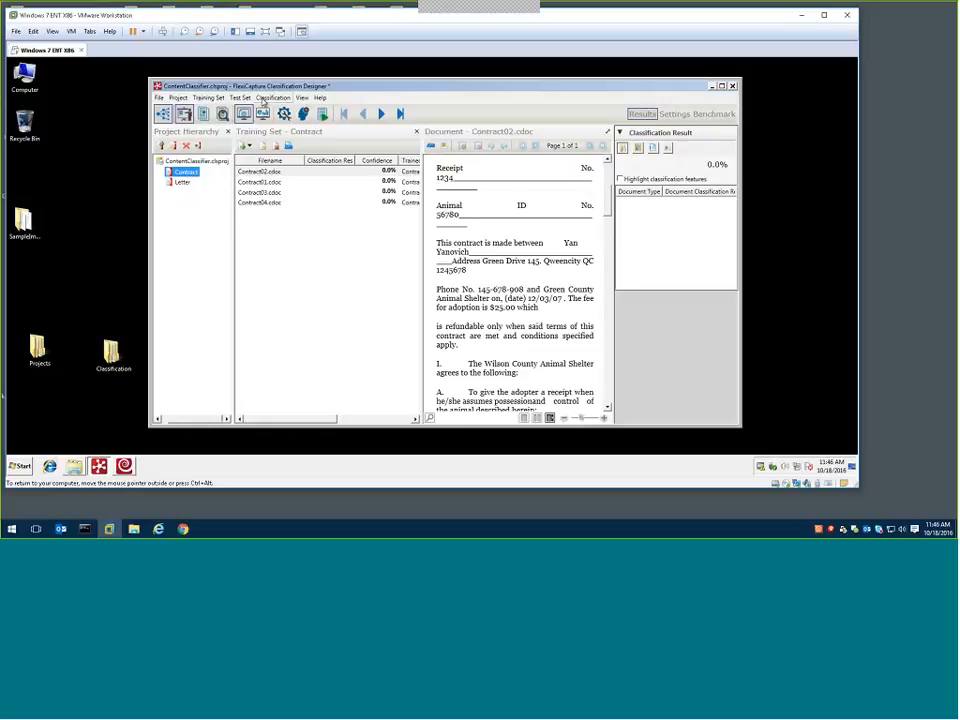
{"action": "left_click", "coordinate": [273, 97]}
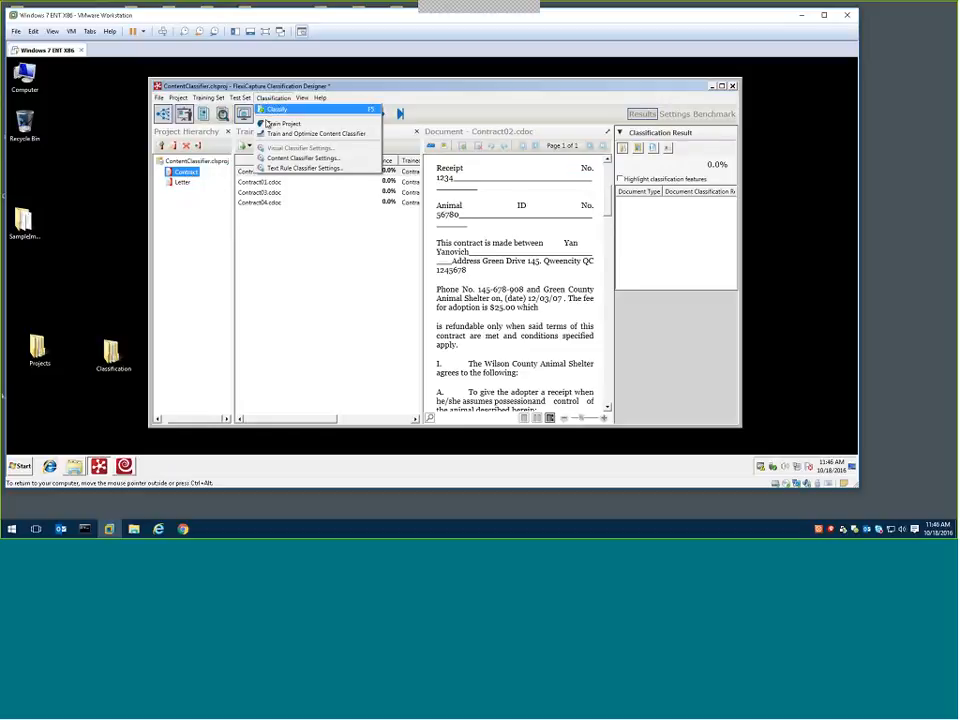
{"action": "left_click", "coordinate": [267, 124]}
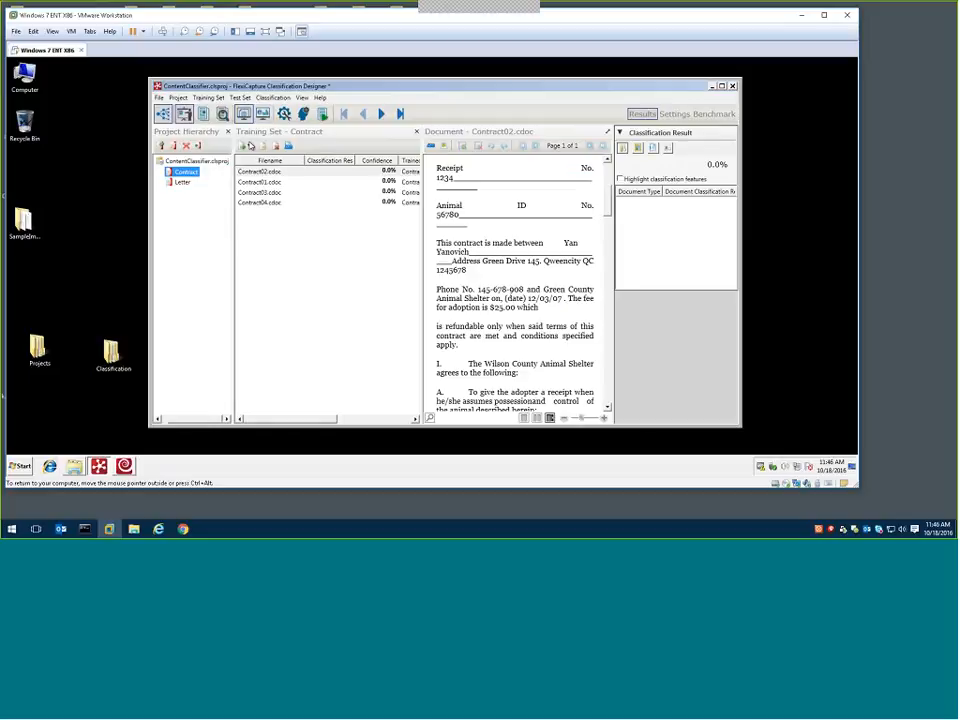
{"action": "left_click", "coordinate": [272, 98]}
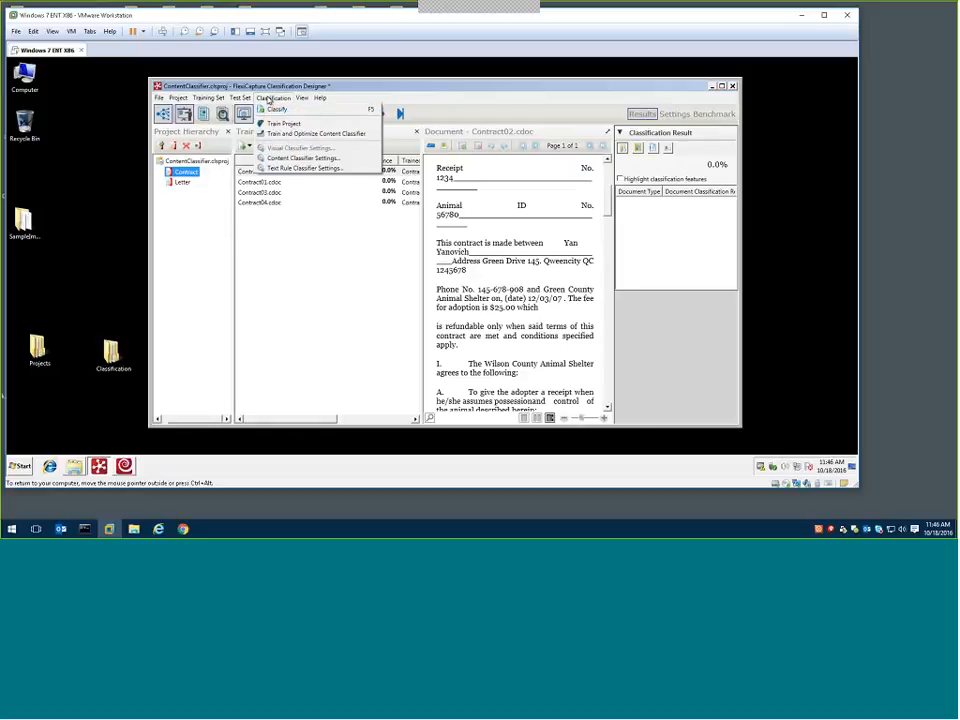
{"action": "left_click", "coordinate": [202, 172]}
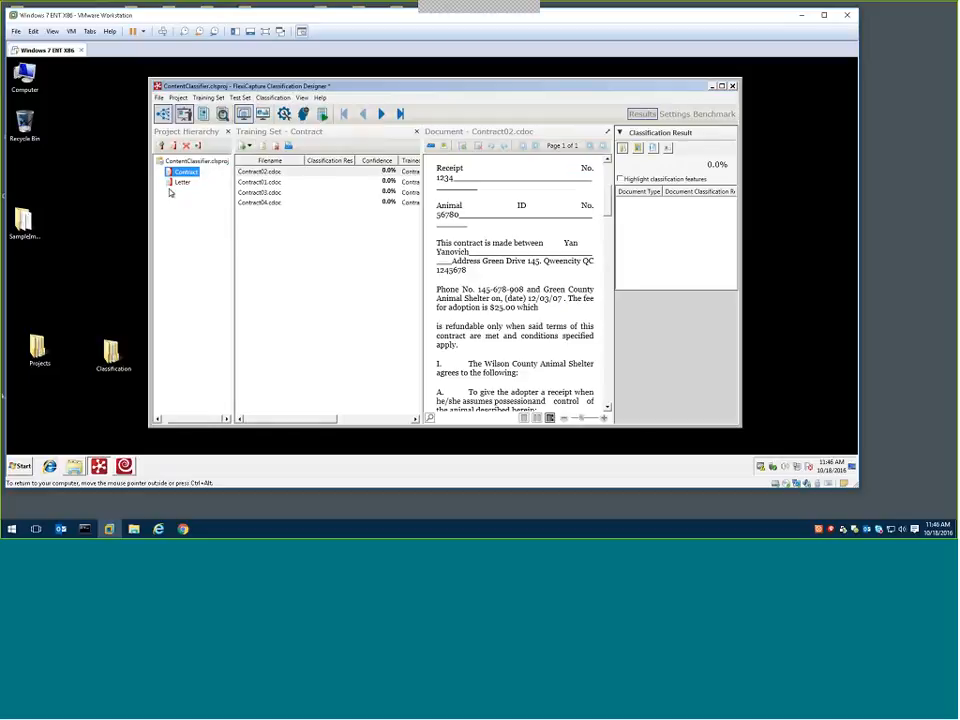
Examine the trained document types and contents of the training documents in the Letter and Contract sets
{"action": "left_click", "coordinate": [170, 188]}
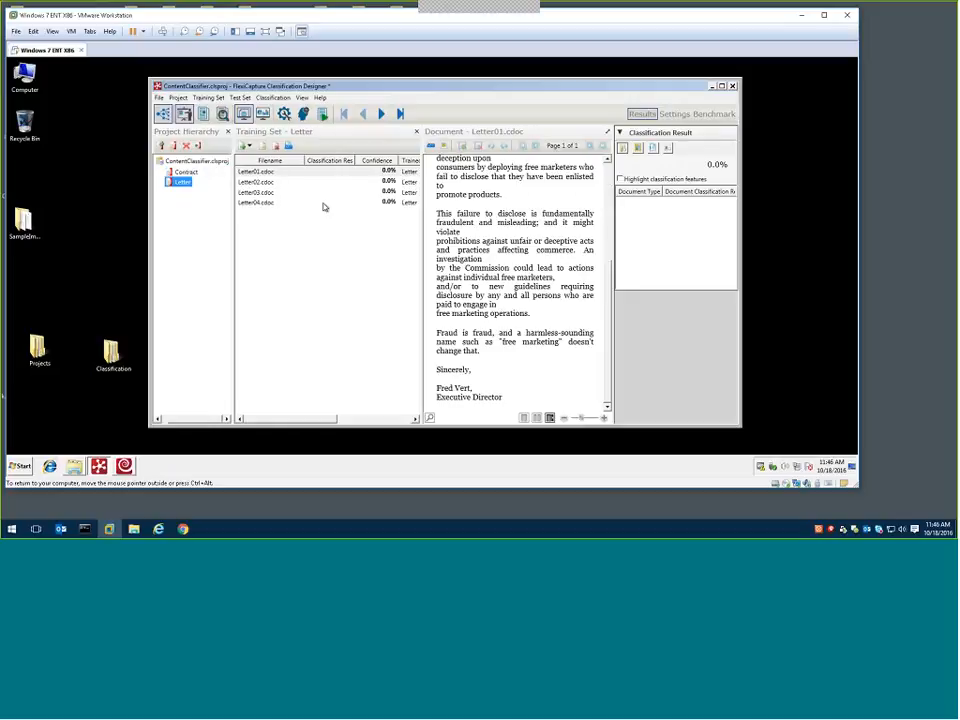
{"action": "left_click_drag", "start_coordinate": [312, 419], "coordinate": [338, 419]}
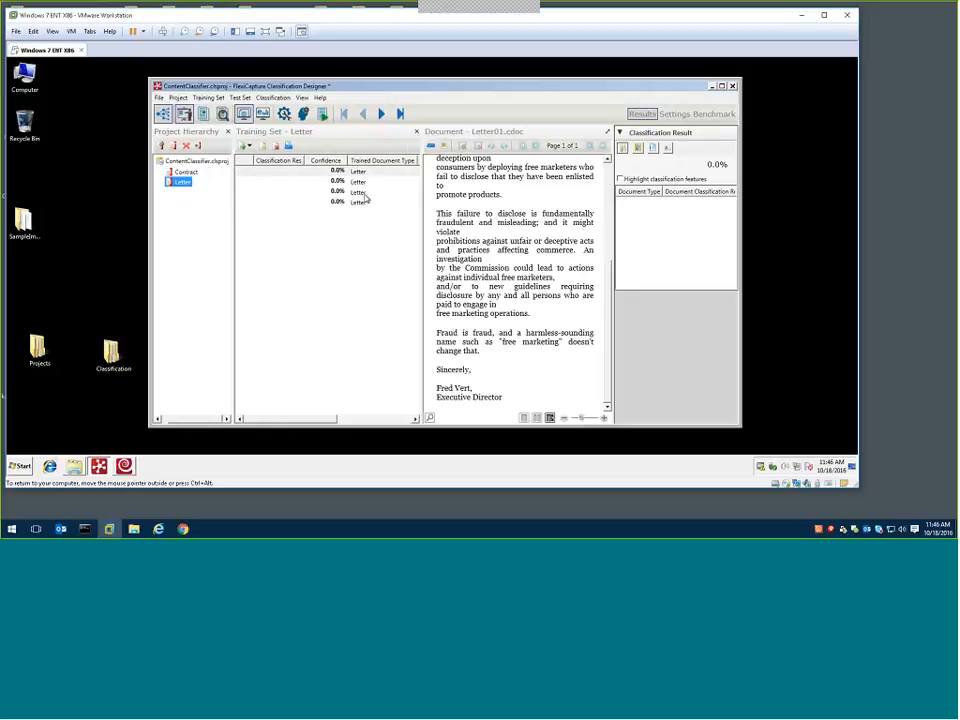
{"action": "left_click", "coordinate": [360, 192]}
{"action": "left_click", "coordinate": [352, 203]}
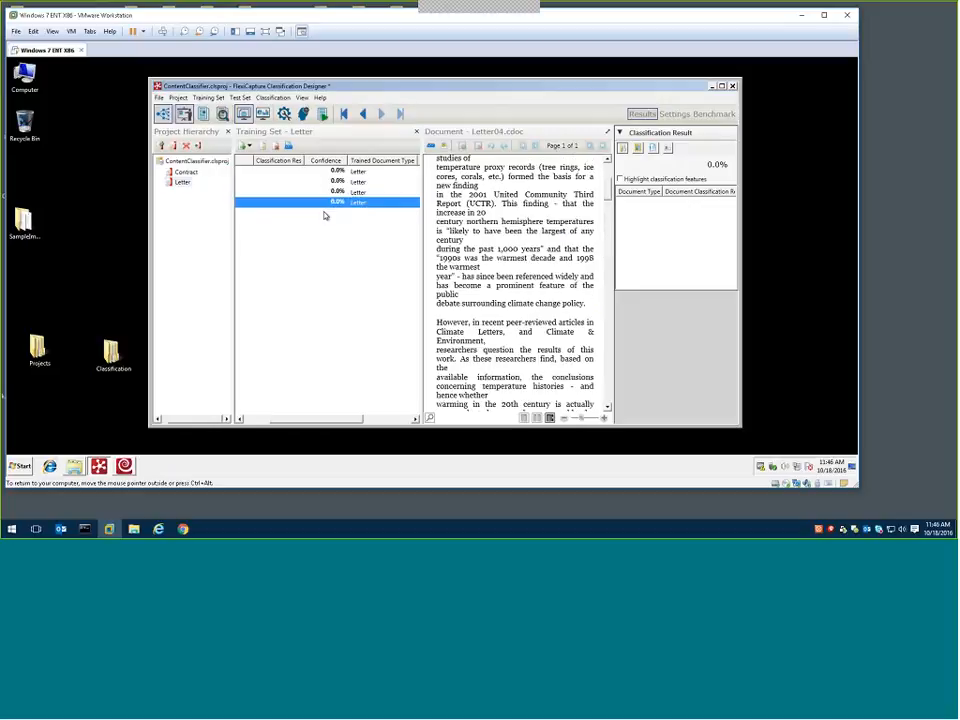
{"action": "left_click", "coordinate": [187, 172]}
{"action": "left_click", "coordinate": [362, 182]}
{"action": "left_click", "coordinate": [360, 192]}
{"action": "left_click", "coordinate": [359, 203]}
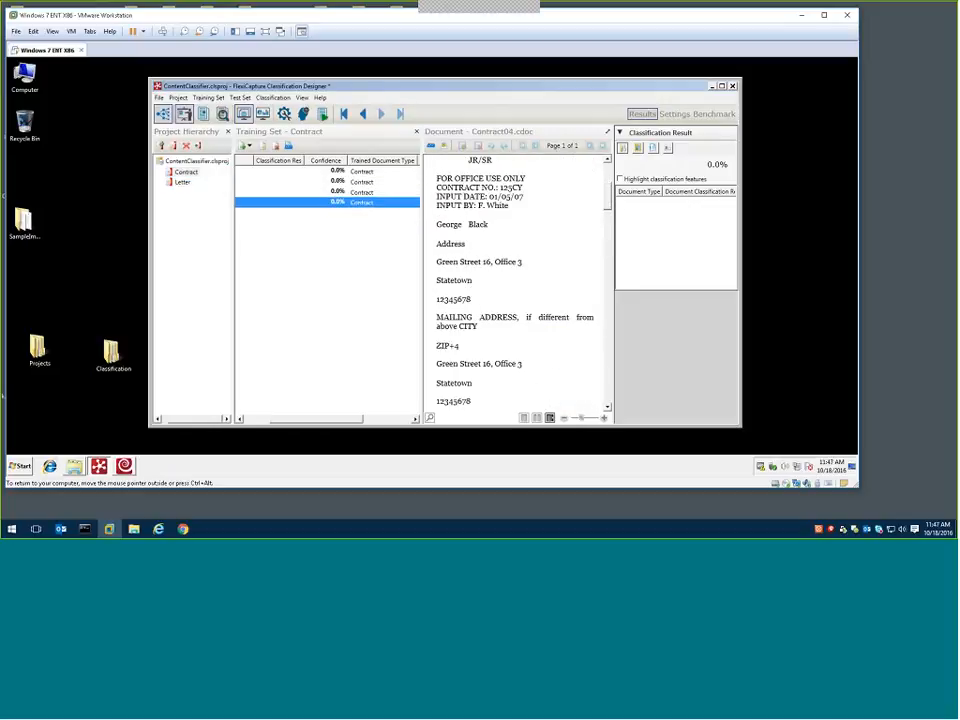
Classify Contract04.cdoc in the Contract training set and check its results for the Contract and Letter types
{"action": "left_click", "coordinate": [265, 421]}
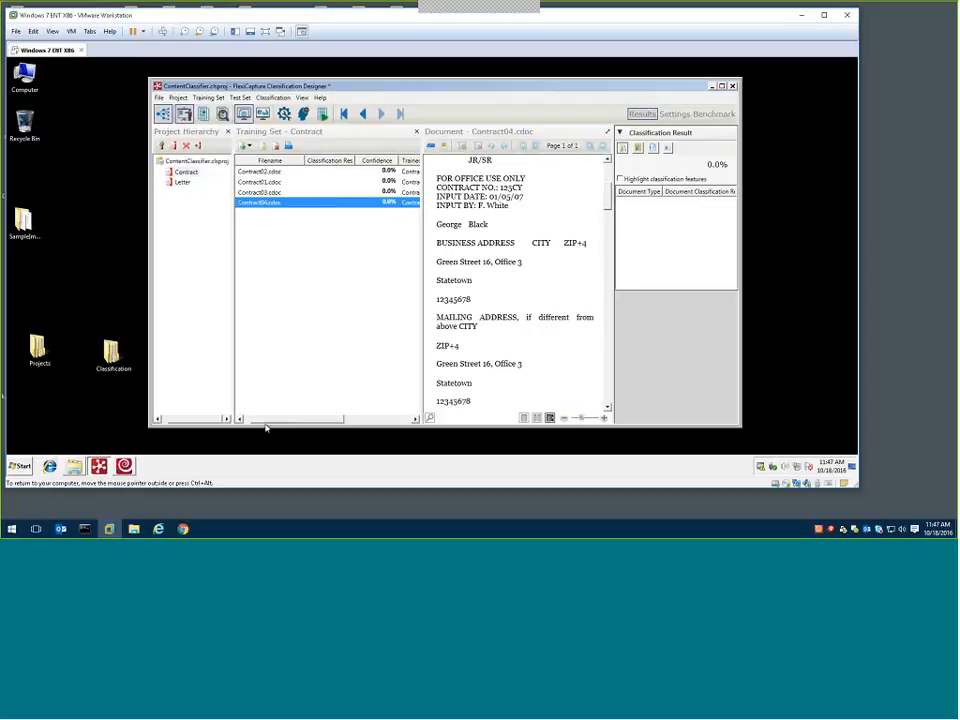
{"action": "left_click", "coordinate": [275, 98]}
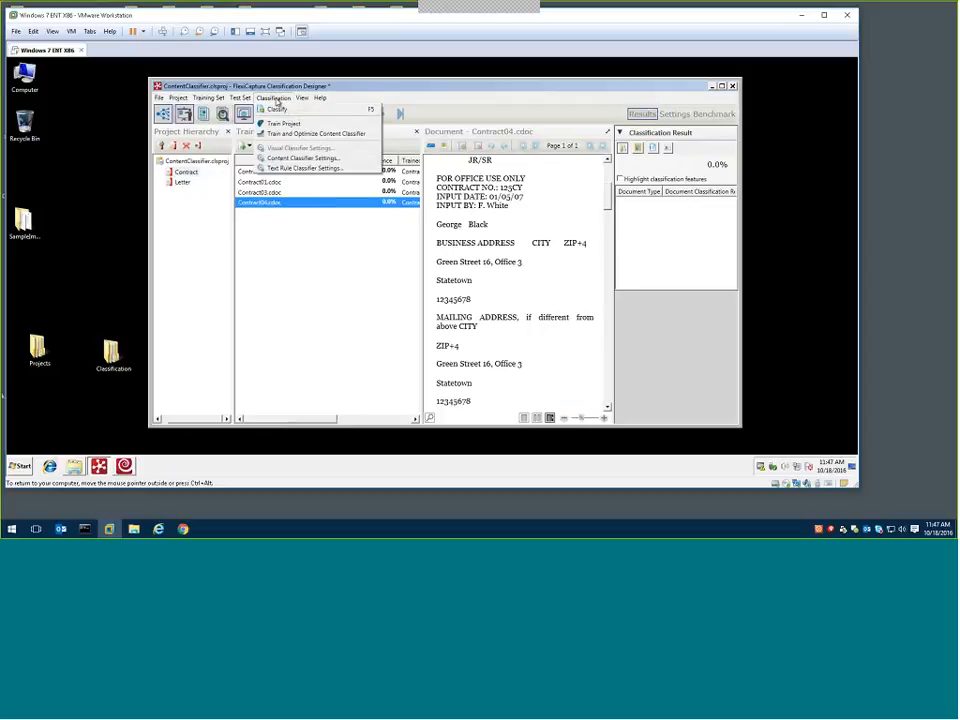
{"action": "left_click", "coordinate": [276, 108]}
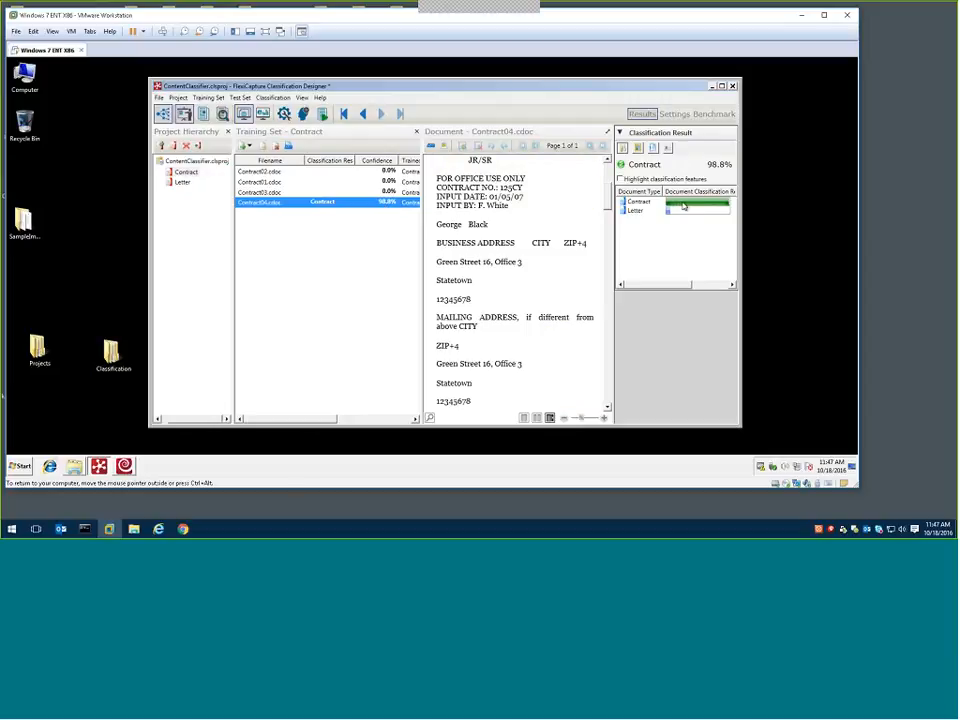
{"action": "left_click", "coordinate": [682, 211]}
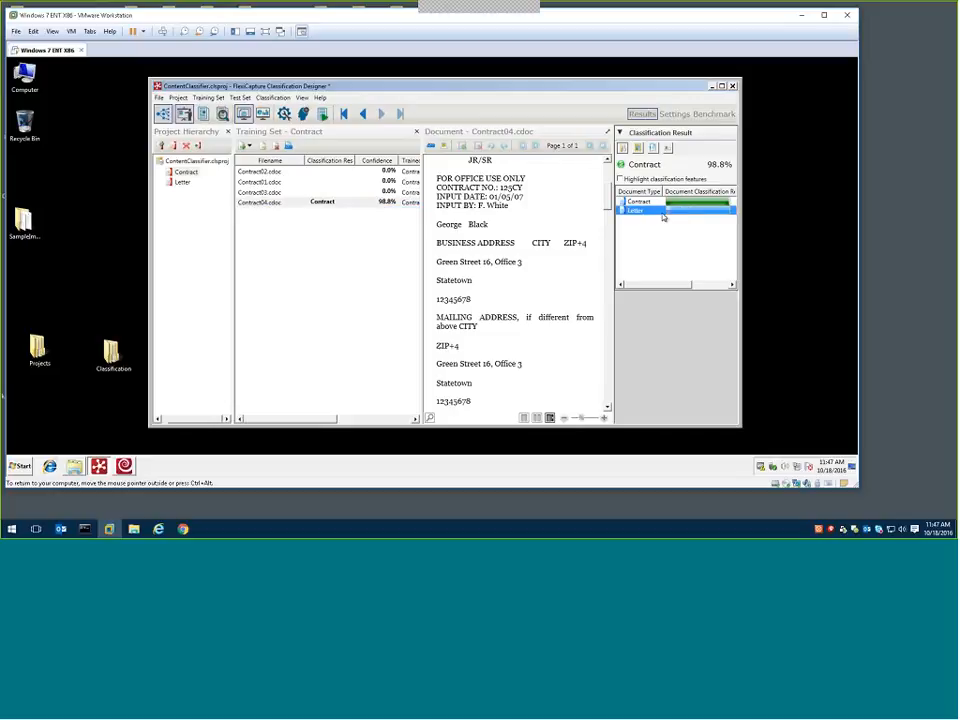
View the general settings of the Contract document type and close them without making changes
{"action": "left_click", "coordinate": [346, 204]}
{"action": "right_click", "coordinate": [346, 204]}
{"action": "left_click", "coordinate": [318, 215]}
{"action": "left_click", "coordinate": [190, 175]}
{"action": "right_click", "coordinate": [190, 175]}
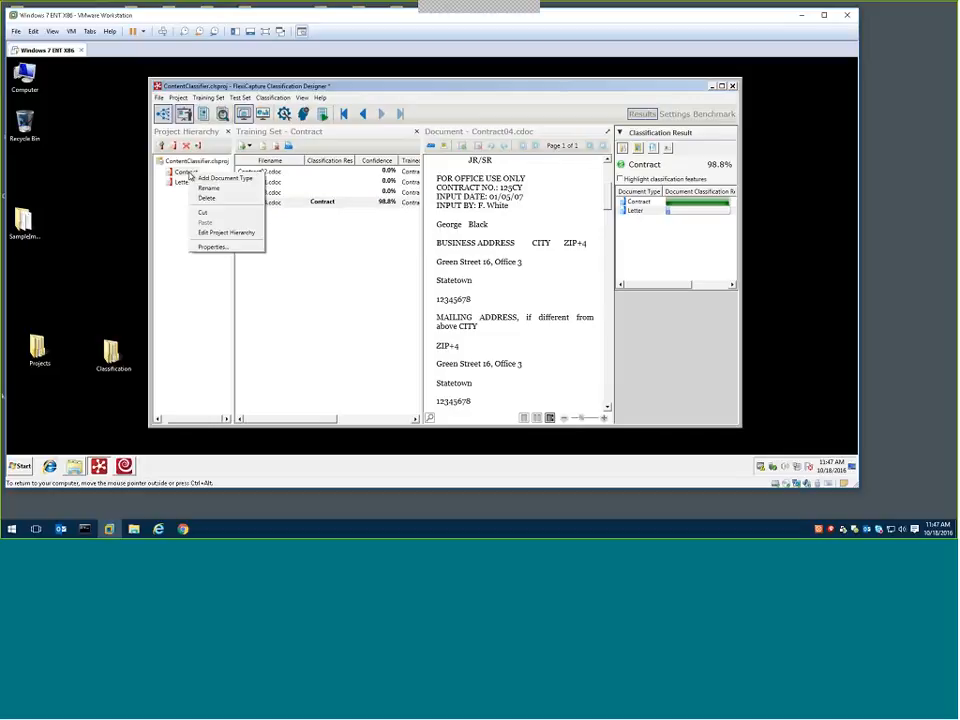
{"action": "left_click", "coordinate": [213, 246]}
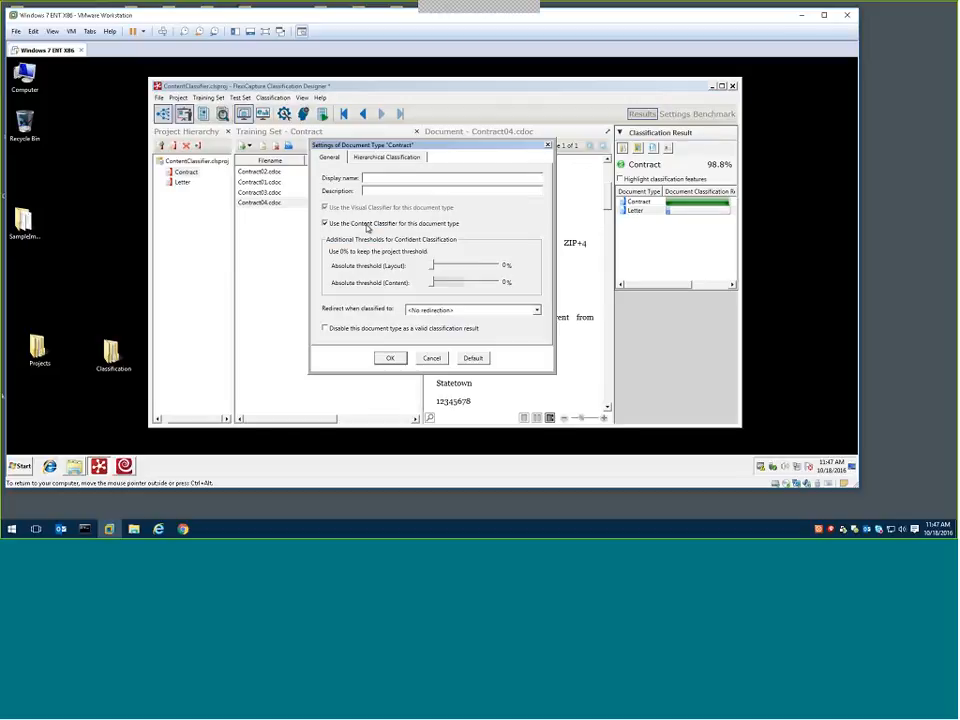
{"action": "left_click", "coordinate": [431, 358]}
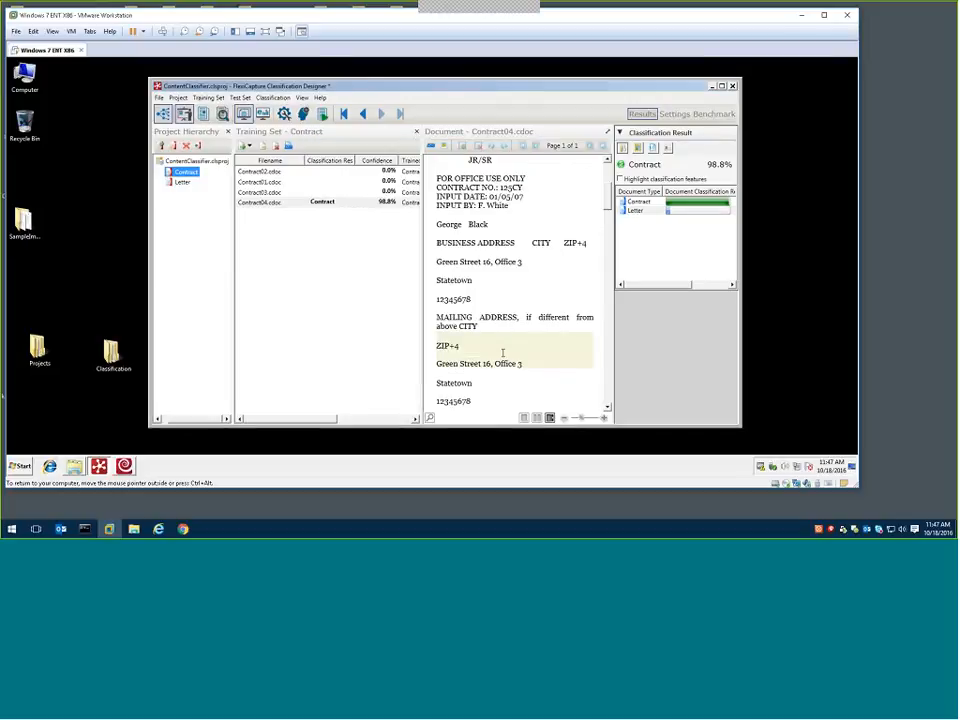
Highlight the classification features in Contract04.cdoc and review them through the end of the document in a maximized window
{"action": "left_click", "coordinate": [621, 179]}
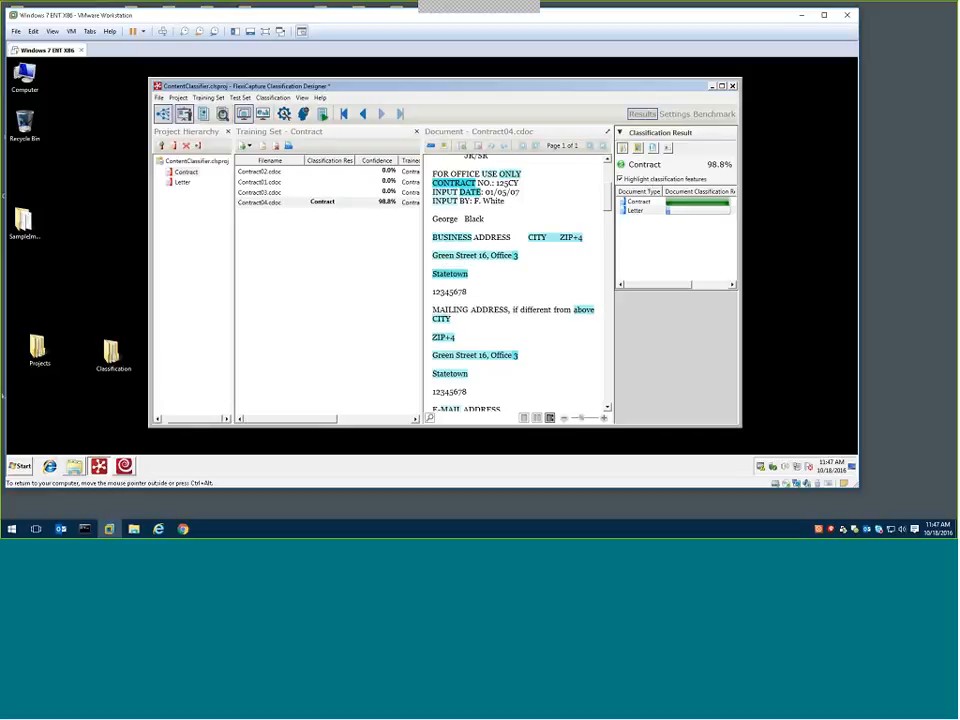
{"action": "left_click", "coordinate": [722, 86]}
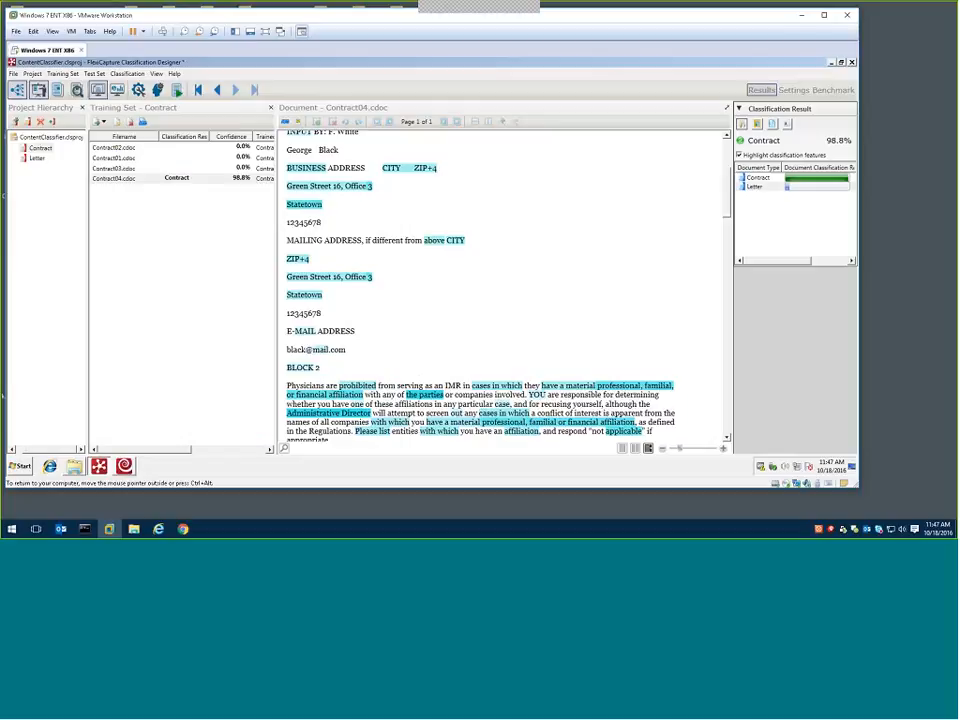
{"action": "scroll", "coordinate": [729, 226], "scroll_direction": "down", "scroll_amount": 1}
{"action": "left_click_drag", "start_coordinate": [729, 226], "coordinate": [703, 431]}
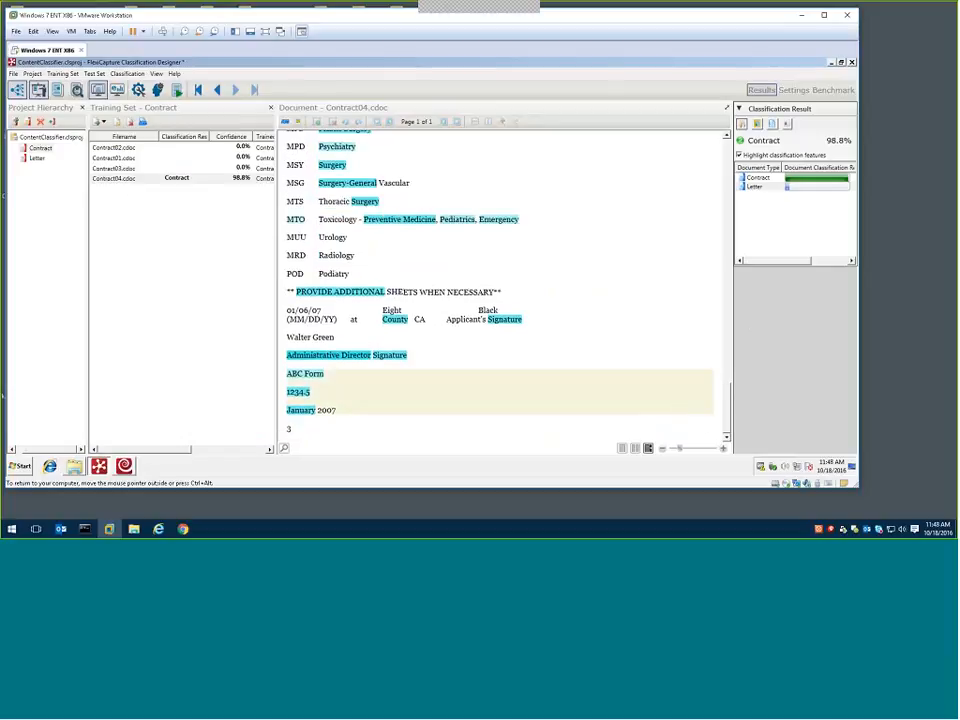
Show the classifier settings and check the Contract document type's properties, leaving them unchanged
{"action": "left_click", "coordinate": [793, 90]}
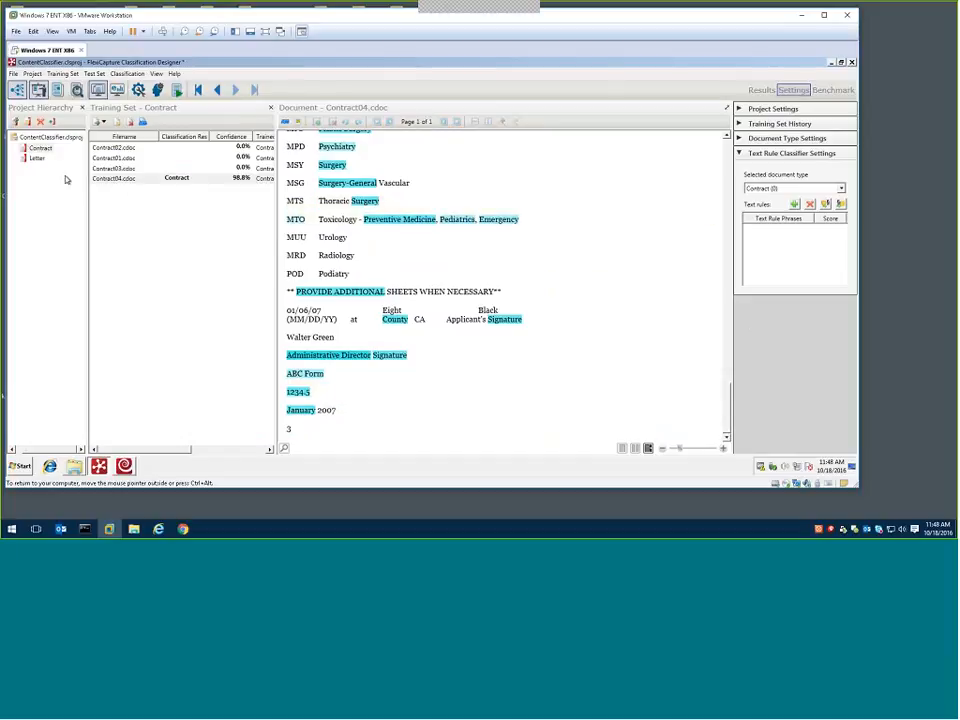
{"action": "right_click", "coordinate": [41, 147]}
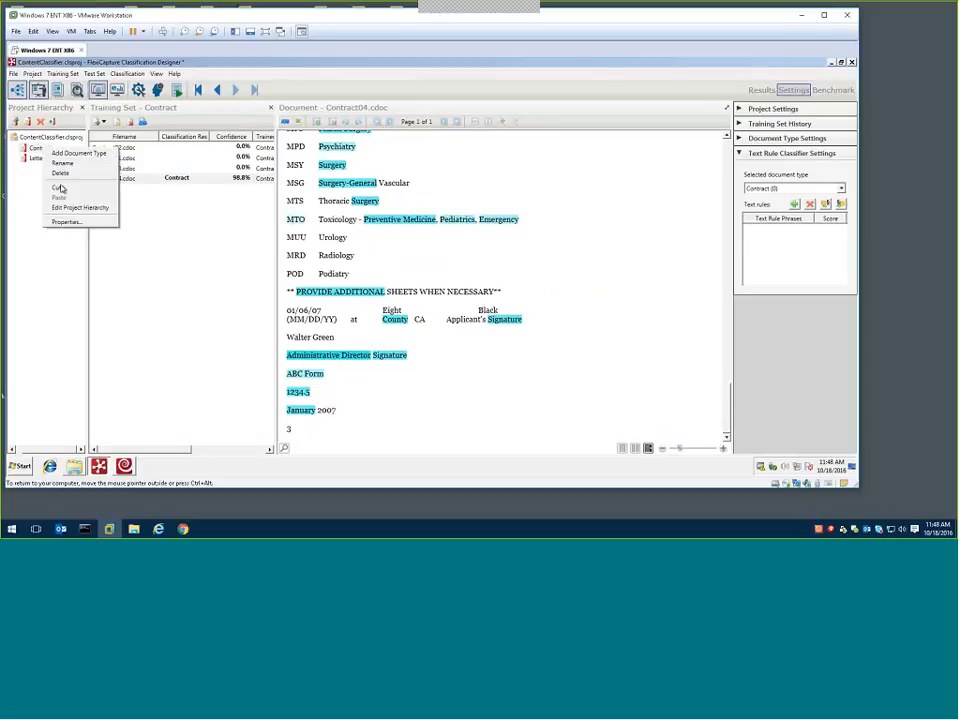
{"action": "left_click", "coordinate": [64, 221]}
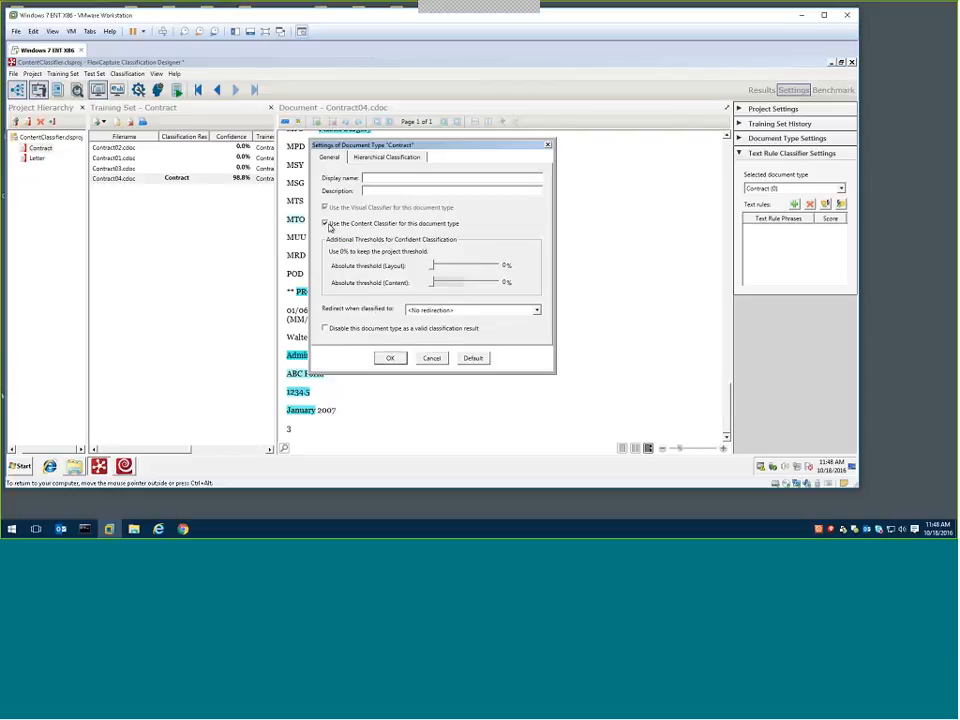
{"action": "key", "text": "Escape"}
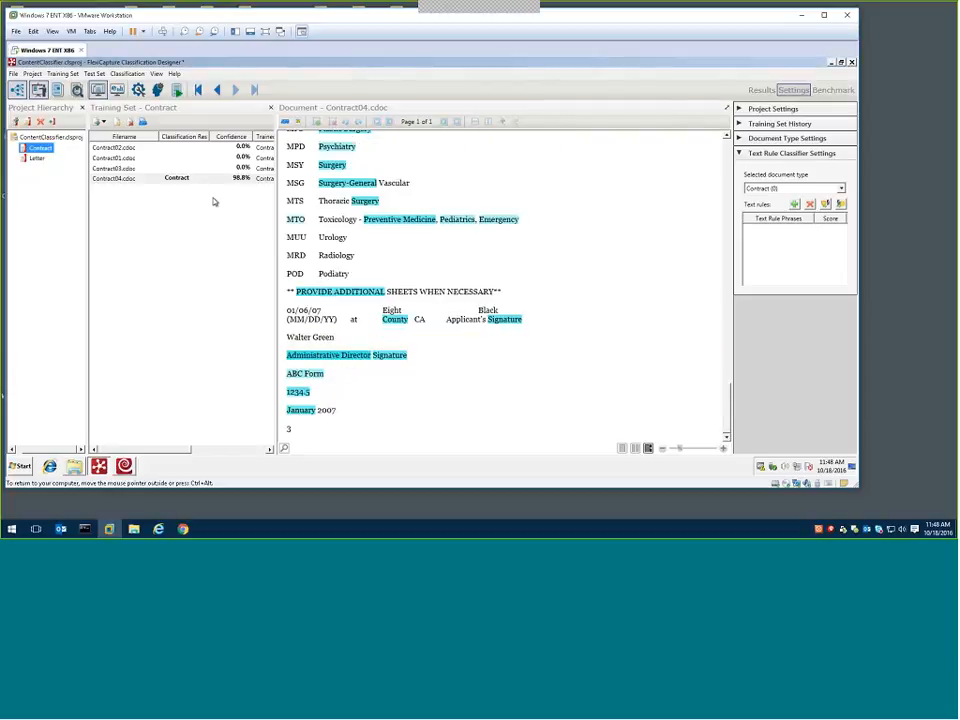
Classify Contract01.cdoc, Contract02.cdoc and Contract03.cdoc together in the Contract training set
{"action": "left_click", "coordinate": [189, 160]}
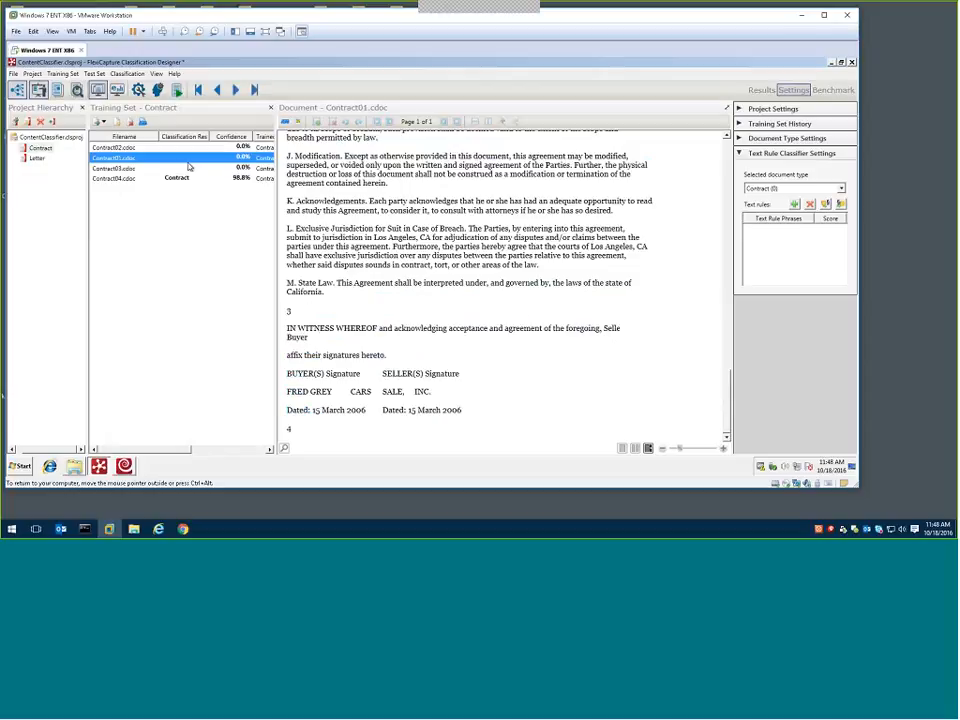
{"action": "left_click", "coordinate": [172, 148]}
{"action": "left_click", "coordinate": [171, 168], "text": "shift"}
{"action": "left_click", "coordinate": [133, 75]}
{"action": "left_click", "coordinate": [131, 85]}
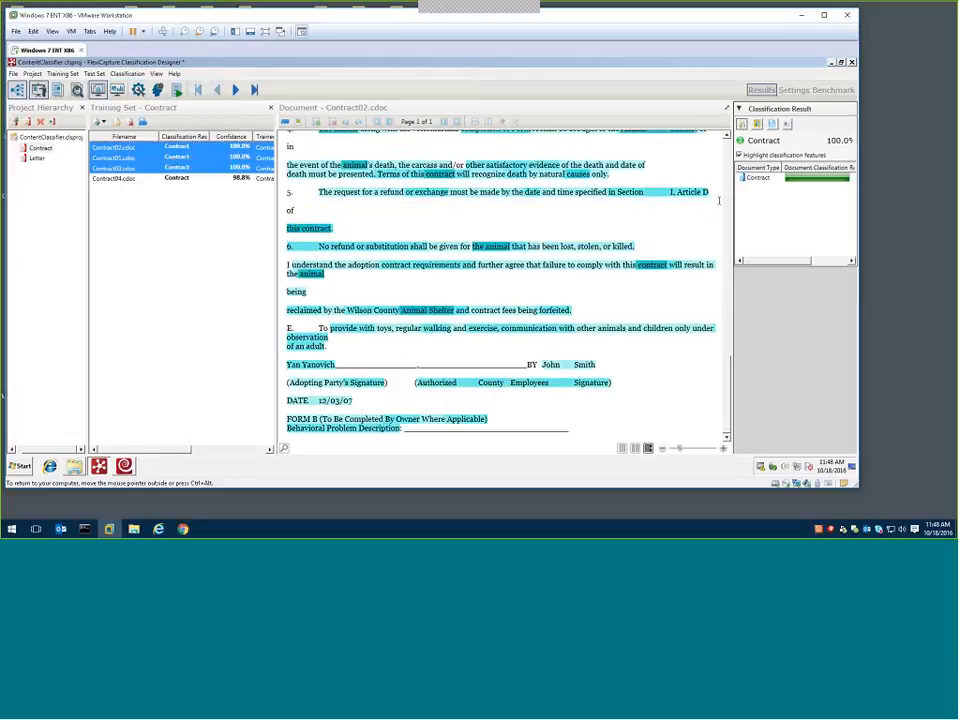
Toggle the feature highlighting off and on, and view the highlighted terms in Contract01.cdoc and Contract03.cdoc
{"action": "left_click", "coordinate": [749, 156]}
{"action": "left_click", "coordinate": [749, 156]}
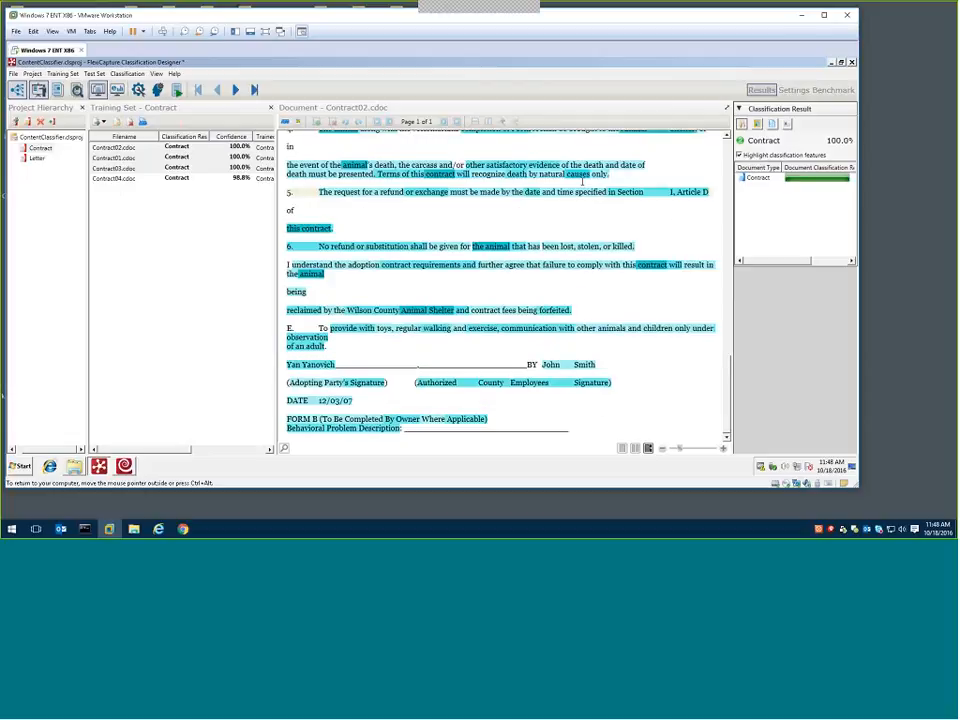
{"action": "left_click", "coordinate": [226, 158]}
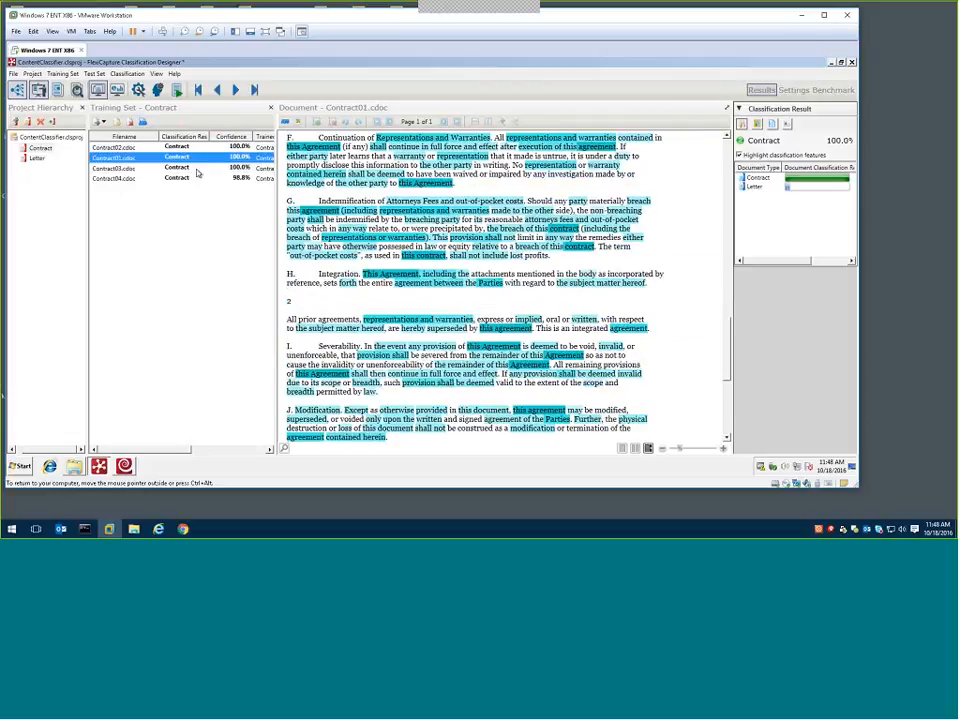
{"action": "left_click", "coordinate": [197, 169]}
Classify all four documents in the Letter training set, Letter01.cdoc to Letter04.cdoc
{"action": "left_click", "coordinate": [41, 159]}
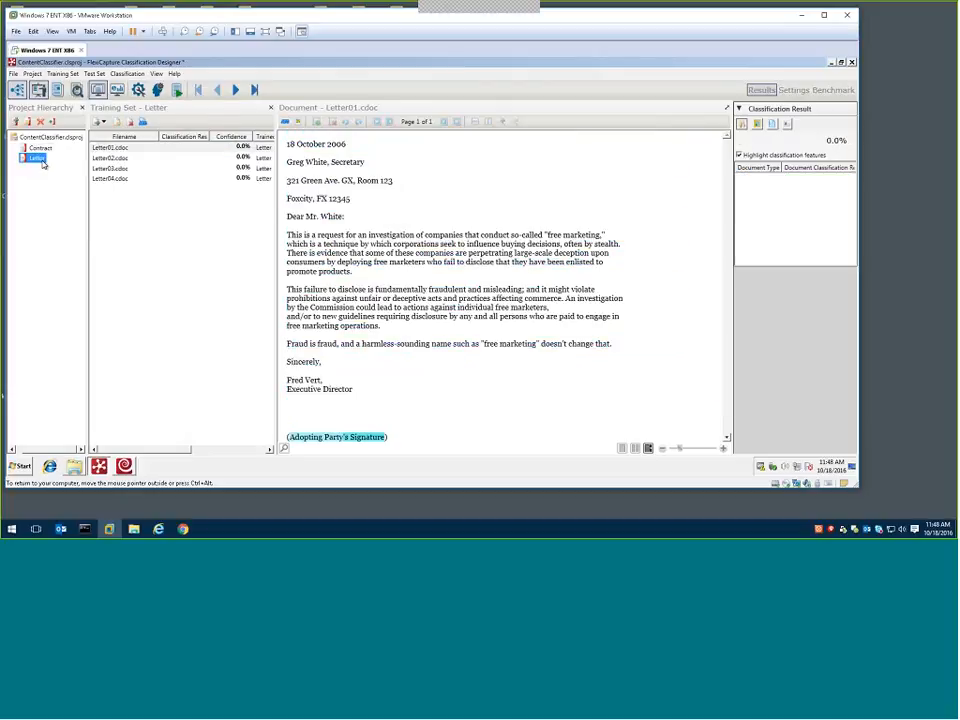
{"action": "left_click", "coordinate": [144, 173], "text": "shift"}
{"action": "right_click", "coordinate": [145, 179]}
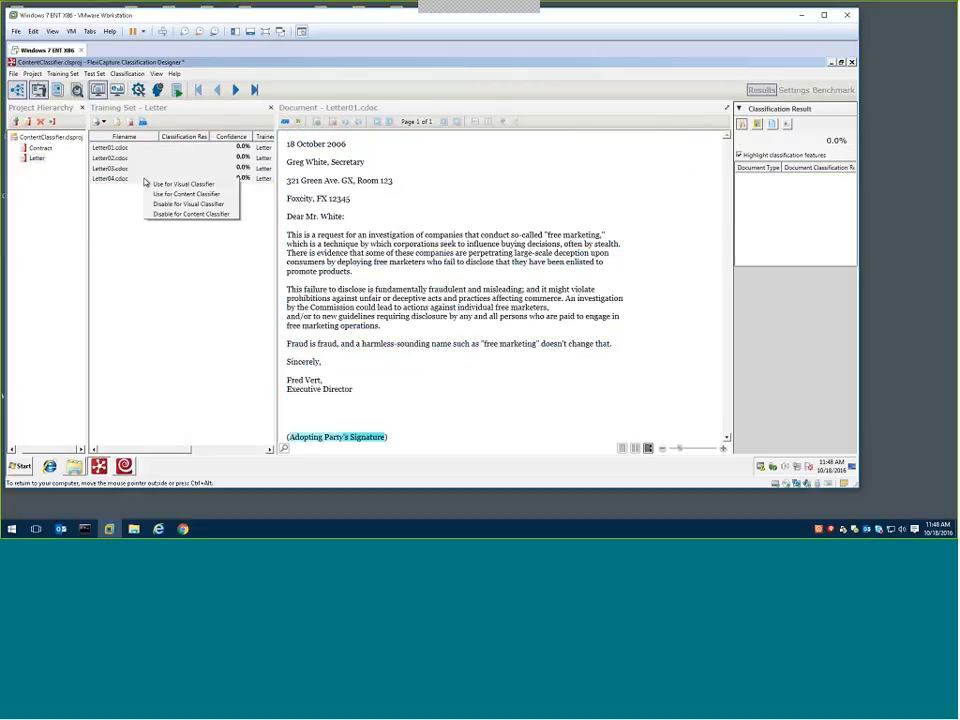
{"action": "left_click", "coordinate": [128, 75]}
{"action": "left_click", "coordinate": [131, 85]}
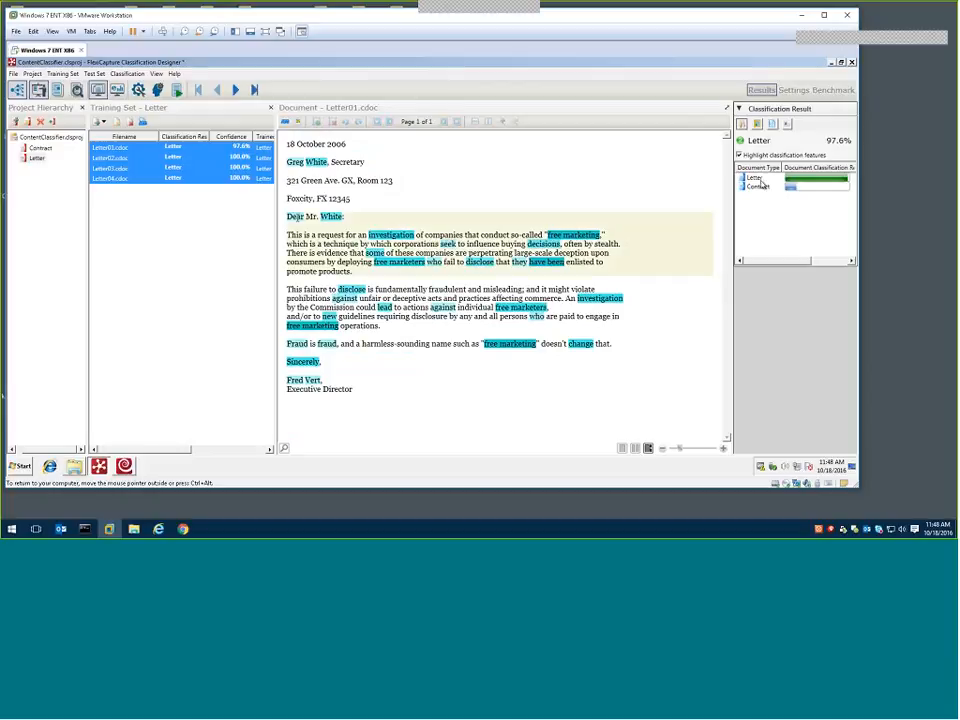
Classify Letter02.cdoc again and review the highlighted classification features throughout its text
{"action": "left_click", "coordinate": [175, 160]}
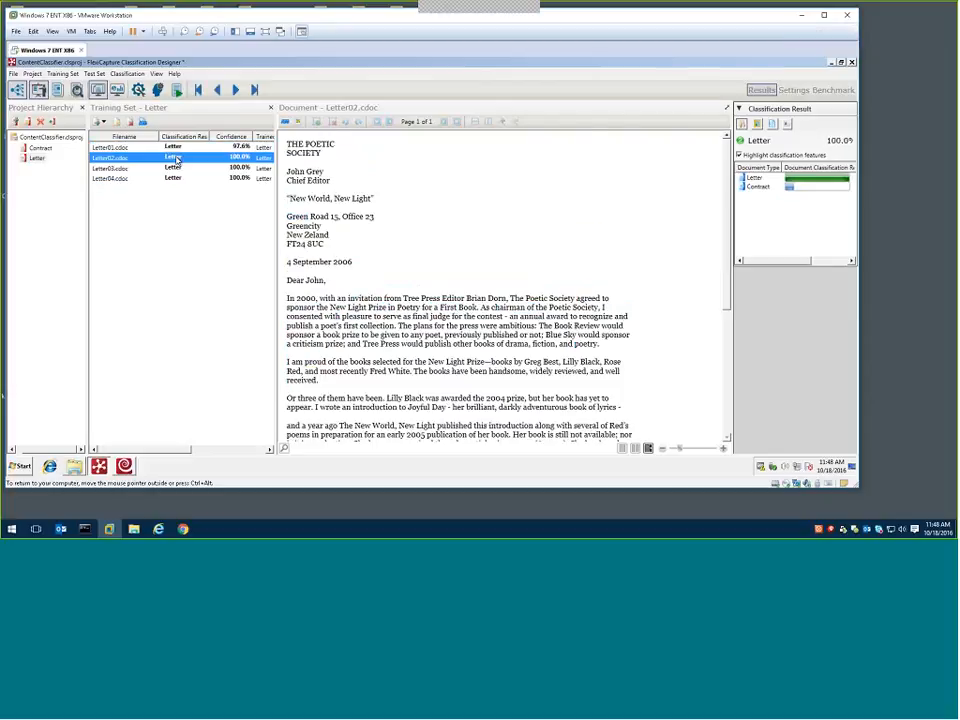
{"action": "scroll", "coordinate": [714, 307], "scroll_direction": "down", "scroll_amount": 3}
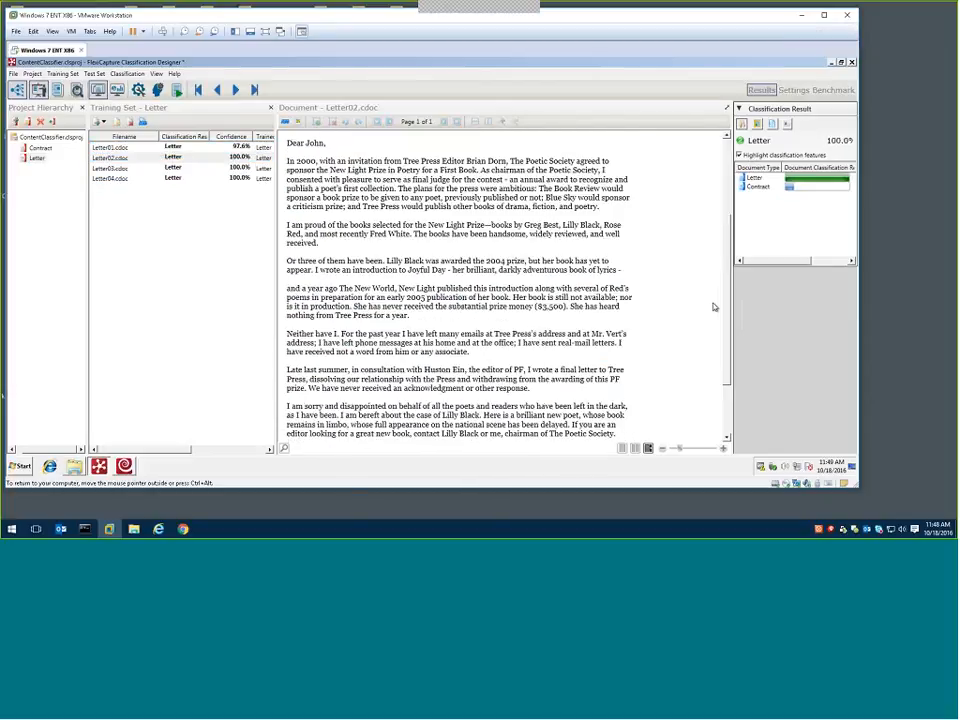
{"action": "scroll", "coordinate": [714, 305], "scroll_direction": "down", "scroll_amount": 1}
{"action": "left_click", "coordinate": [129, 74]}
{"action": "left_click", "coordinate": [135, 85]}
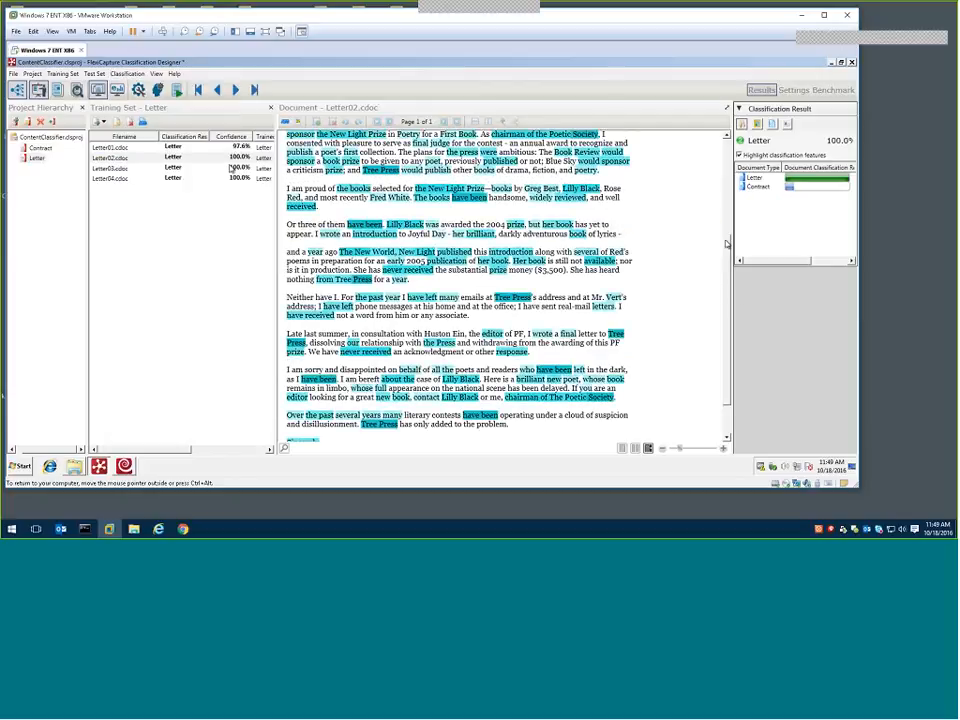
{"action": "scroll", "coordinate": [497, 197], "scroll_direction": "up", "scroll_amount": 3}
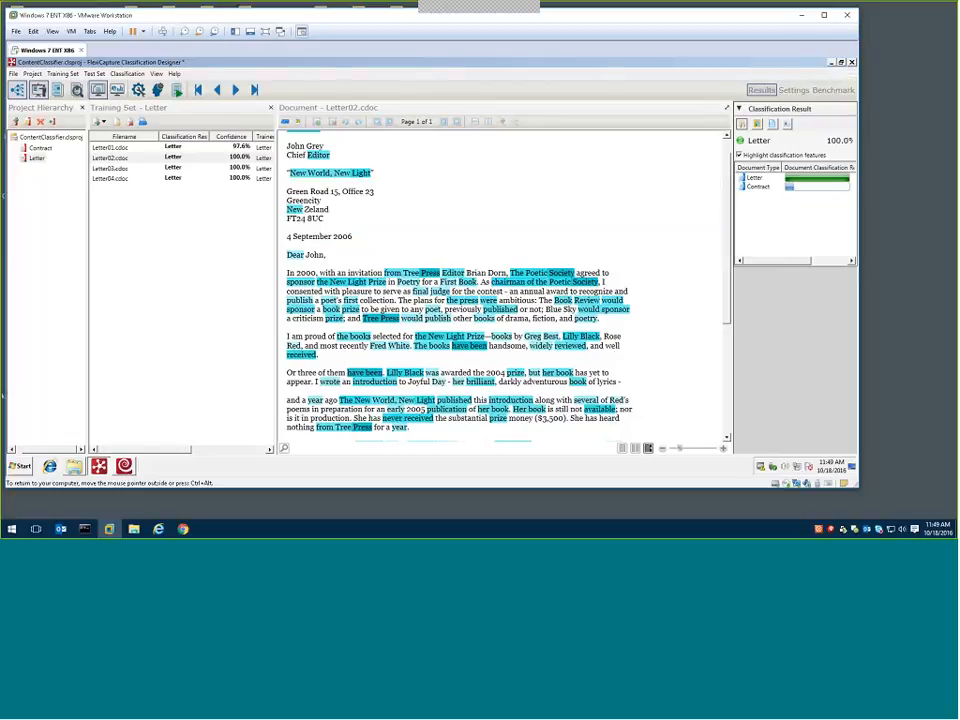
Minimize the Classification Designer and launch the ABBYY FlexiCapture 11 Scanning Station
{"action": "left_click", "coordinate": [831, 63]}
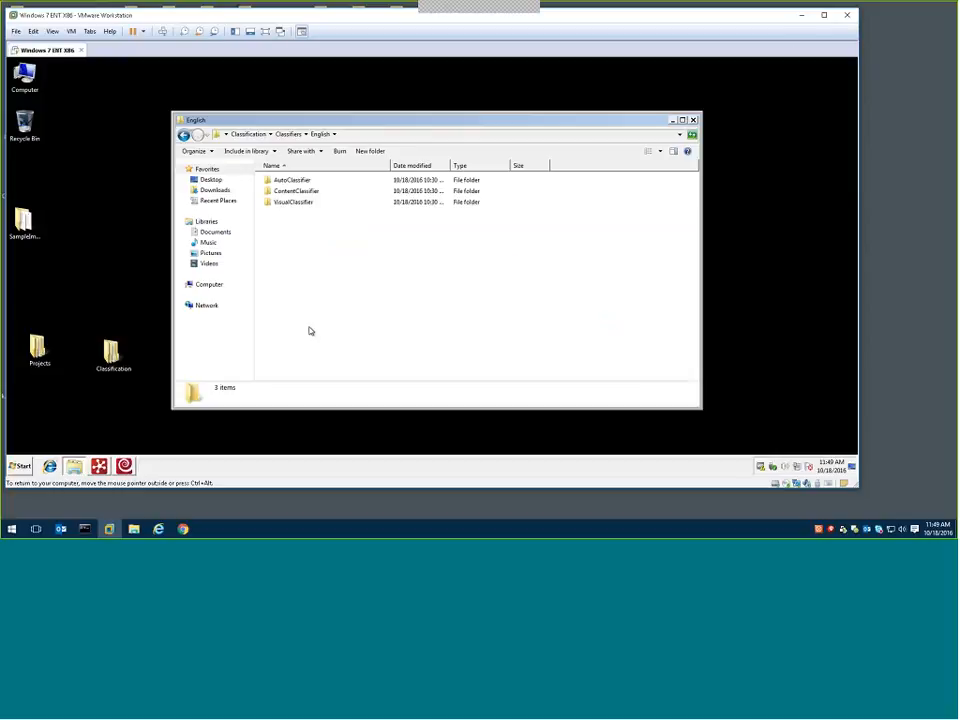
{"action": "left_click", "coordinate": [20, 466]}
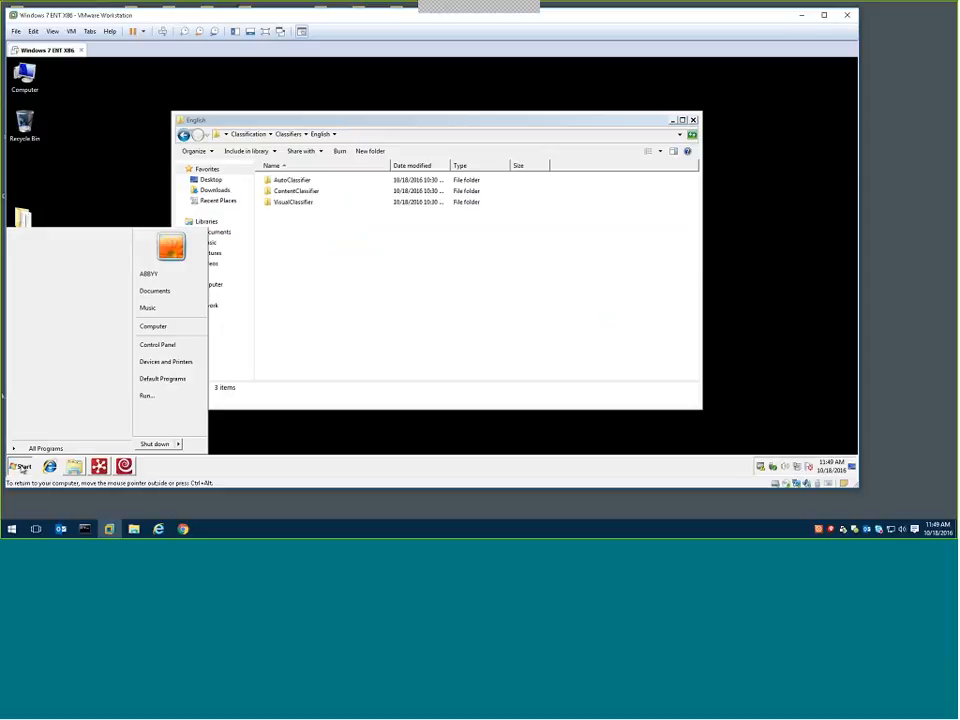
{"action": "left_click", "coordinate": [30, 449]}
{"action": "left_click", "coordinate": [60, 290]}
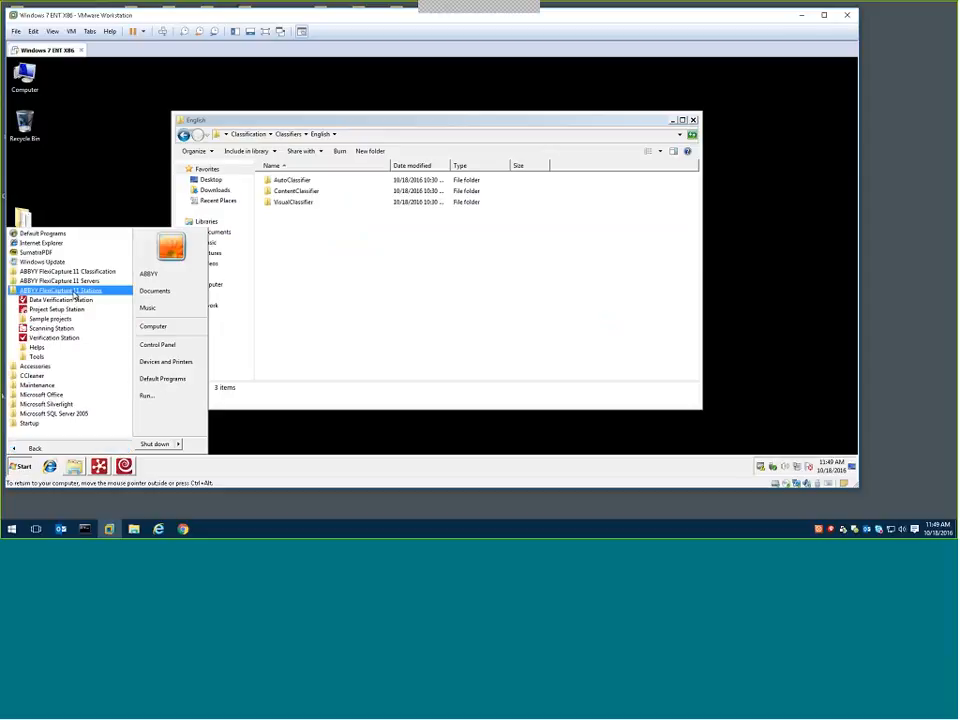
{"action": "left_click", "coordinate": [50, 328]}
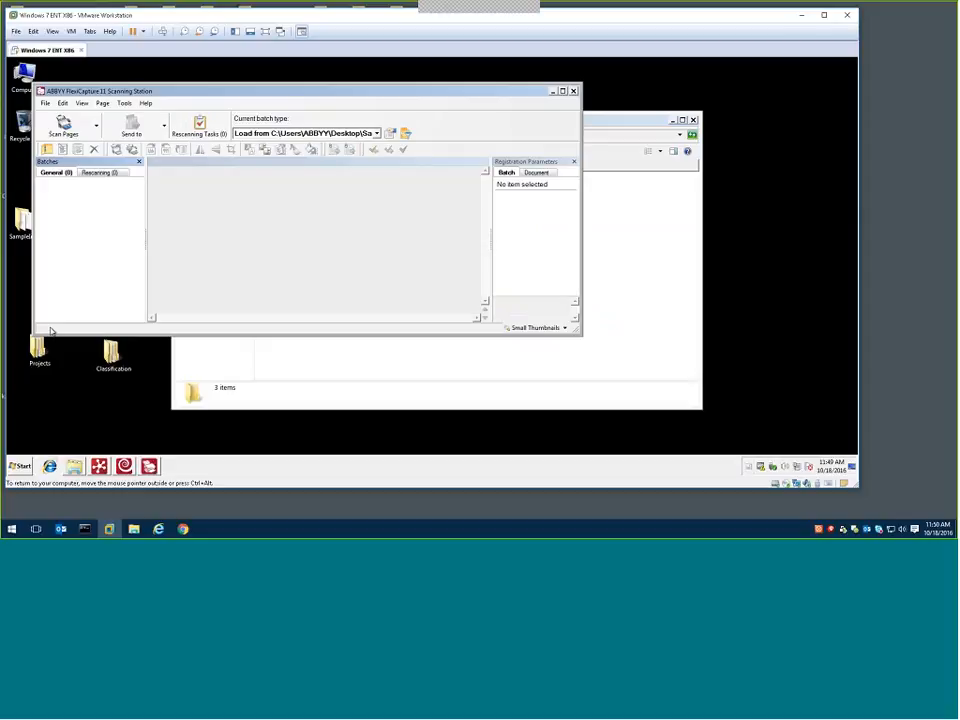
Load the pages from the SampleImage folder into a new batch, review its document tree and send the batch for processing
{"action": "left_click", "coordinate": [64, 127]}
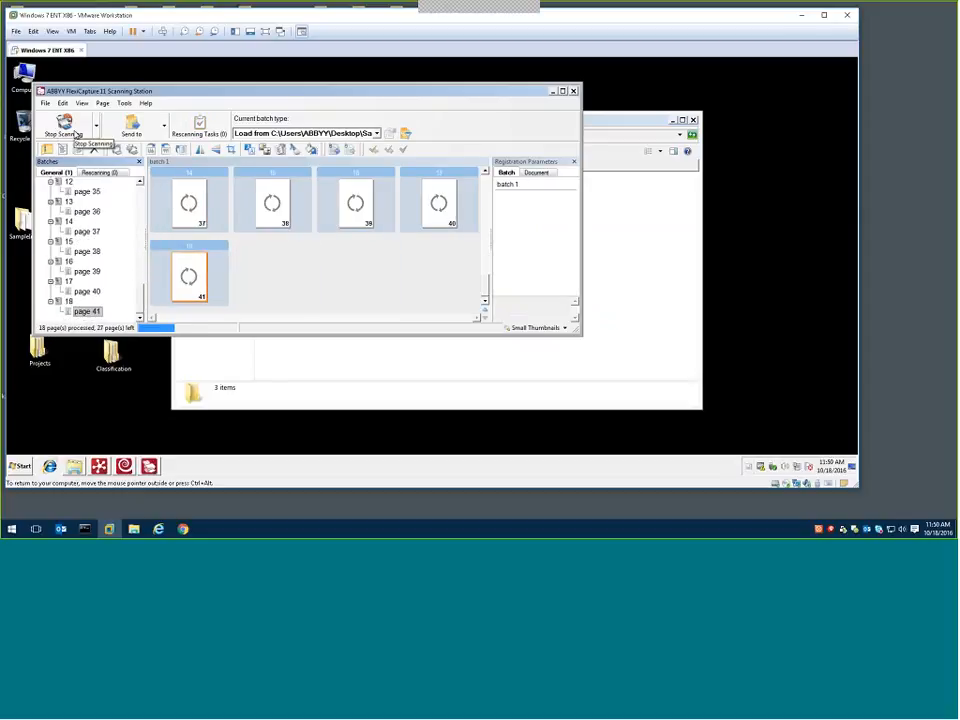
{"action": "double_click", "coordinate": [22, 220]}
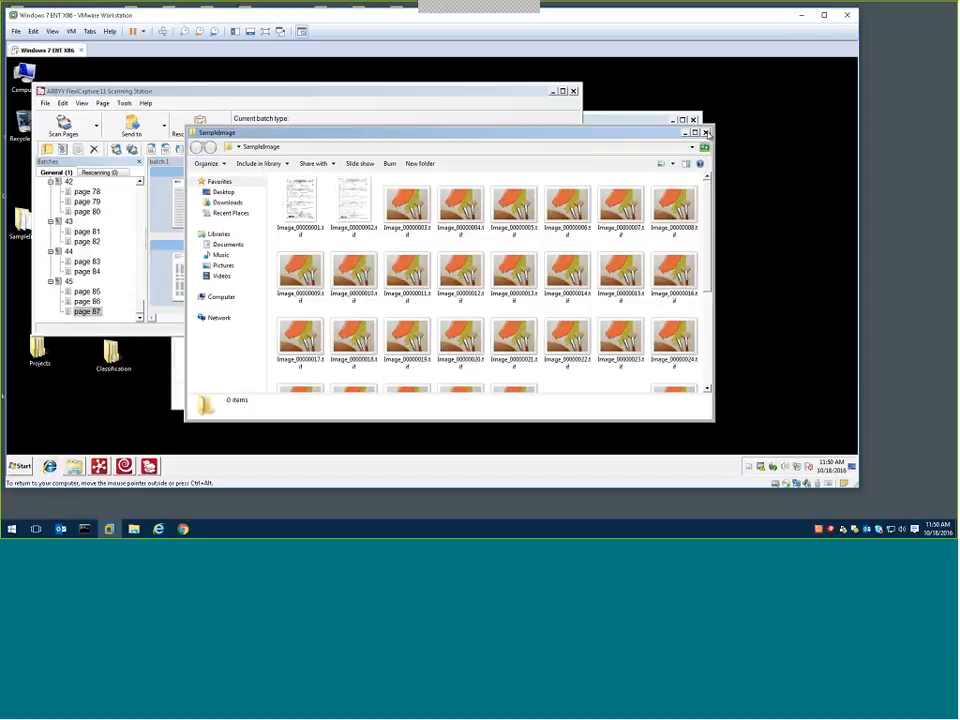
{"action": "left_click", "coordinate": [706, 133]}
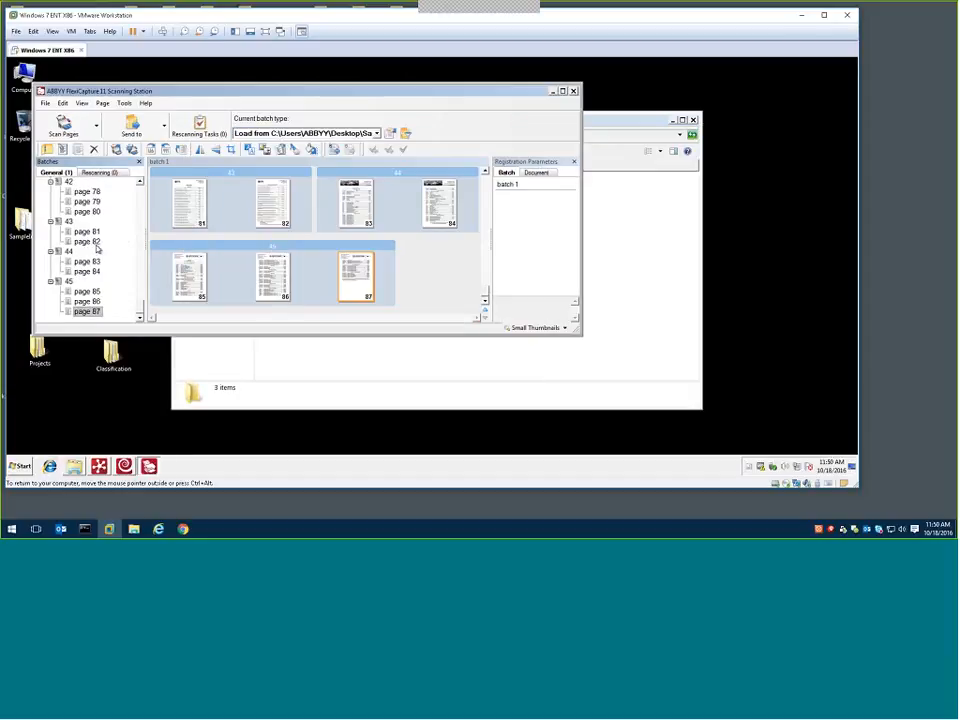
{"action": "scroll", "coordinate": [141, 300], "scroll_direction": "up", "scroll_amount": 1}
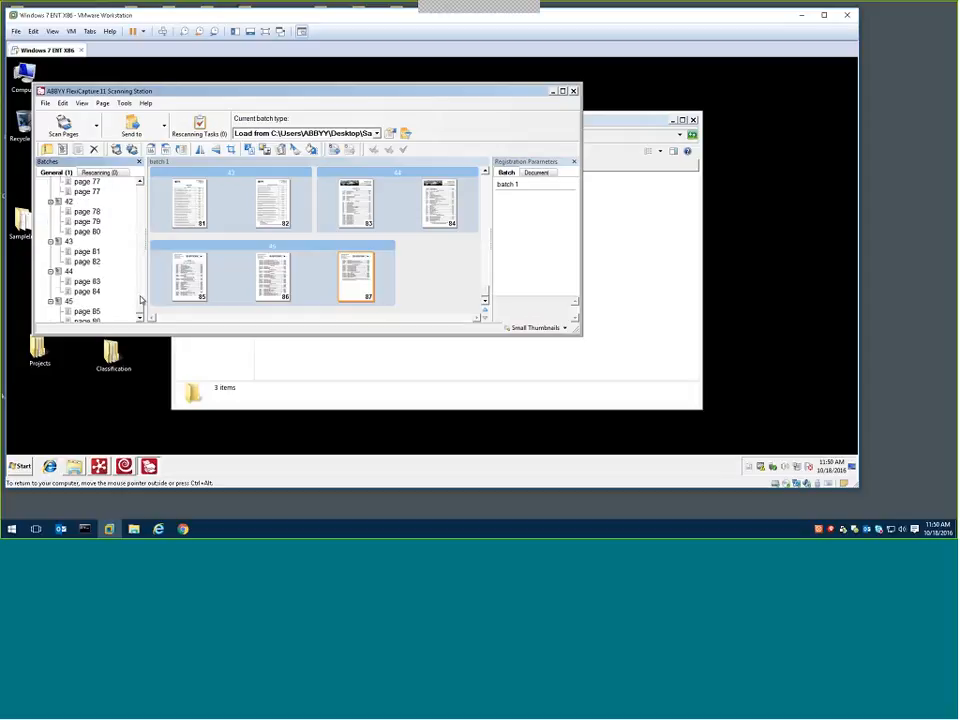
{"action": "left_click_drag", "start_coordinate": [141, 300], "coordinate": [140, 178]}
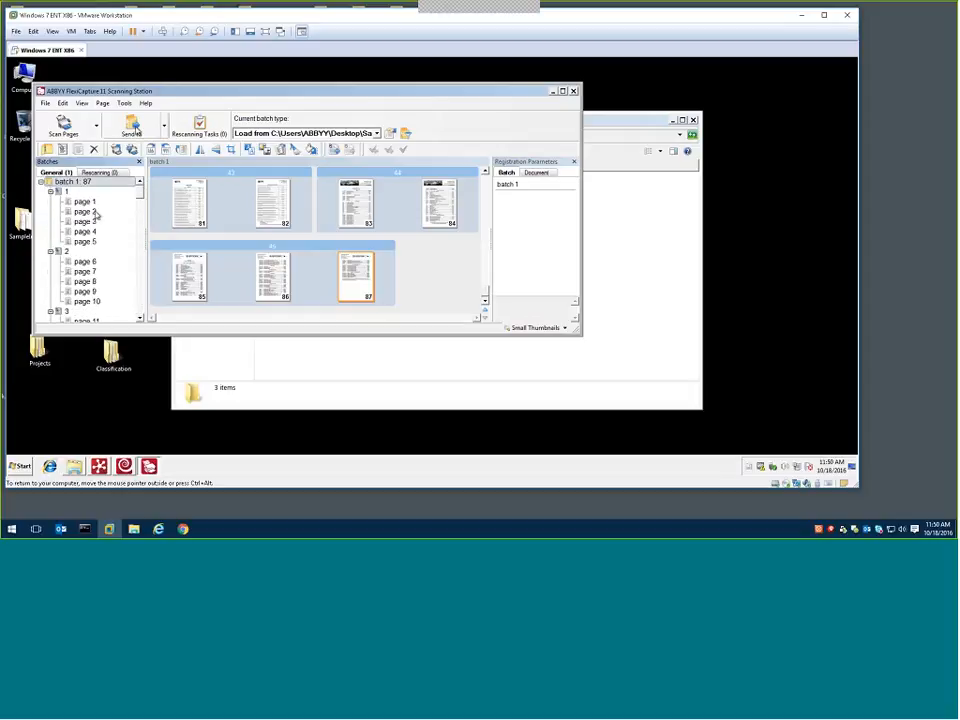
{"action": "left_click", "coordinate": [133, 127]}
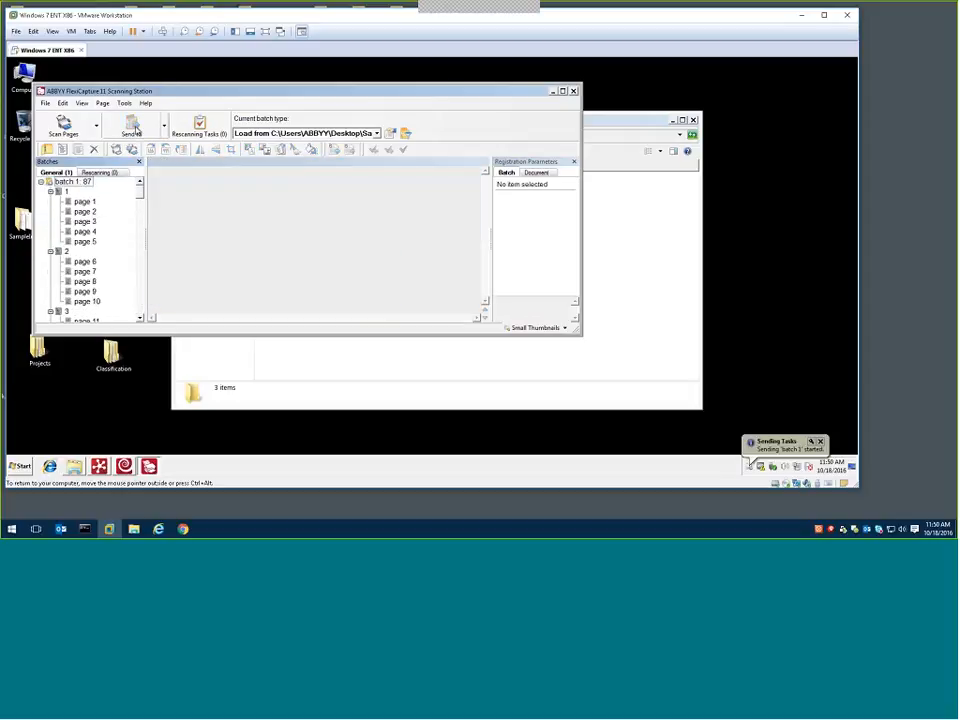
Close the Scanning Station and check the sent batch's task progress in the Processing Server Monitor
{"action": "left_click", "coordinate": [574, 91]}
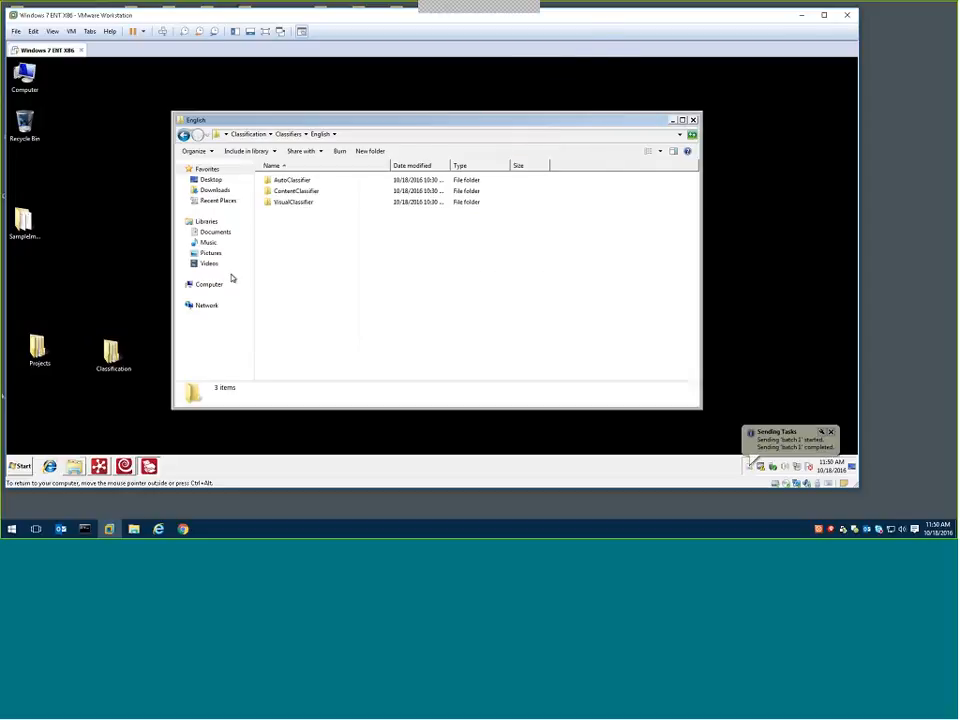
{"action": "left_click", "coordinate": [128, 467]}
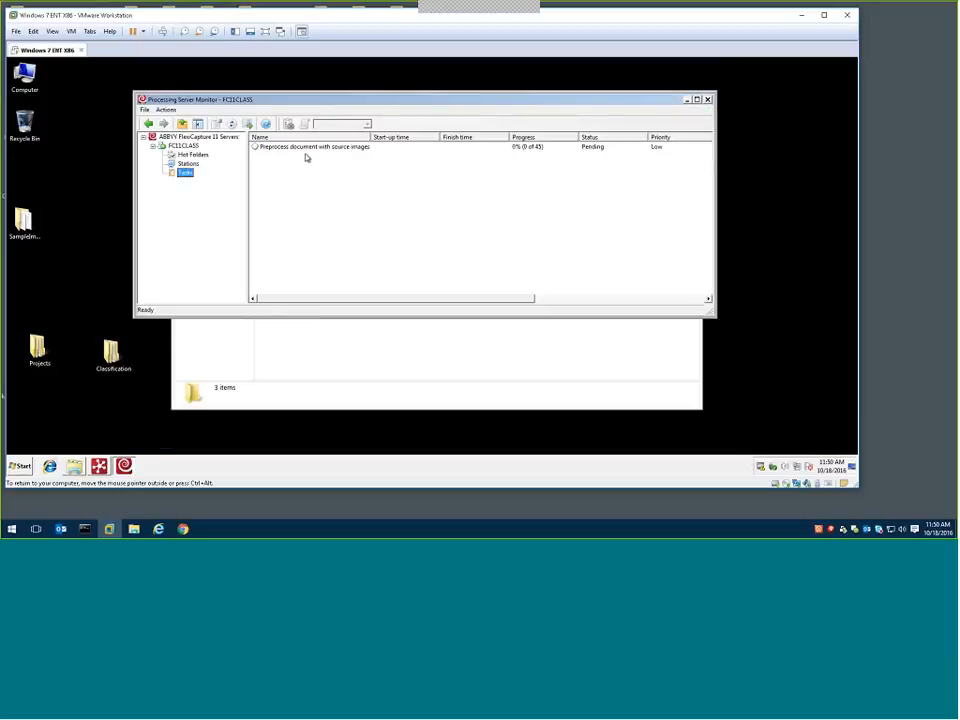
{"action": "left_click", "coordinate": [232, 125]}
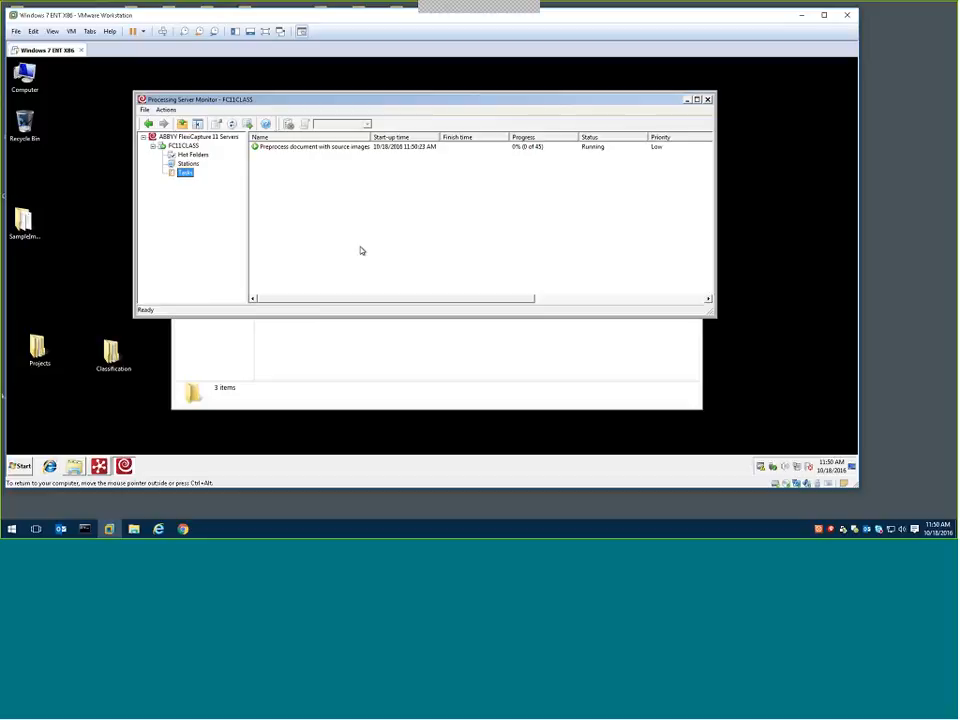
{"action": "left_click", "coordinate": [100, 467]}
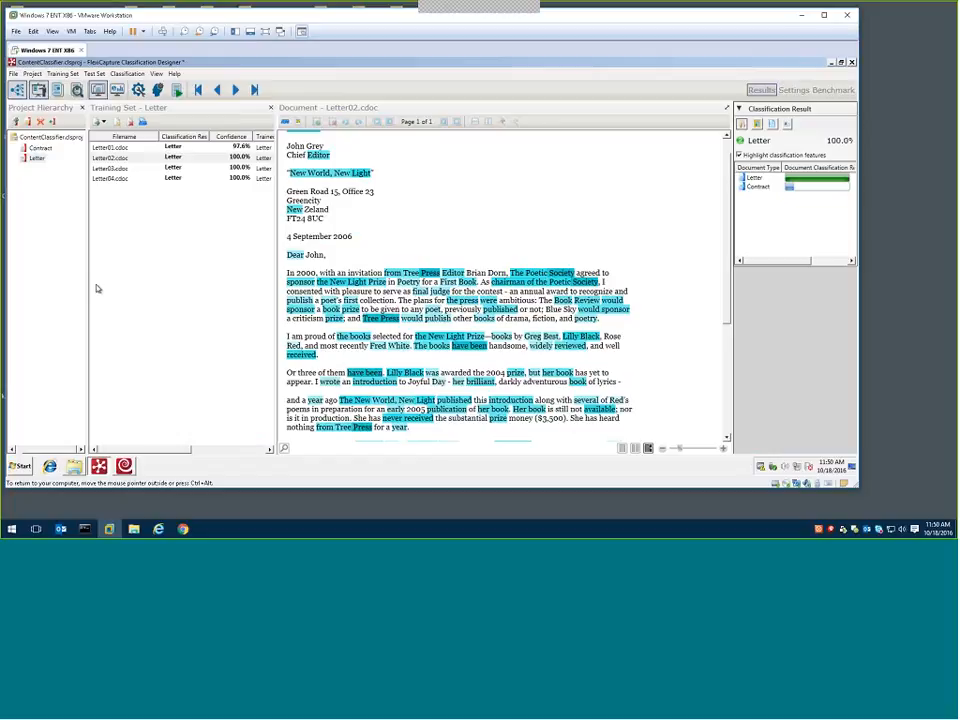
{"action": "left_click", "coordinate": [99, 467]}
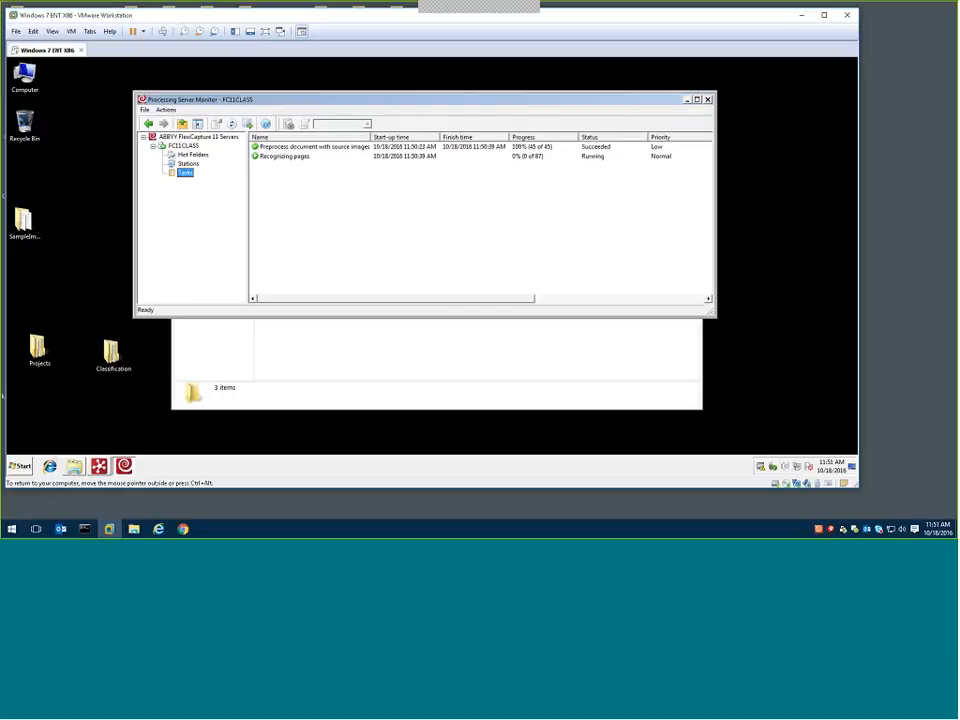
Open the Mailroom.fcproj project from the desktop folder Projects > English > Mailroom in the Project Setup Station and maximize its window
{"action": "double_click", "coordinate": [40, 352]}
{"action": "double_click", "coordinate": [308, 205]}
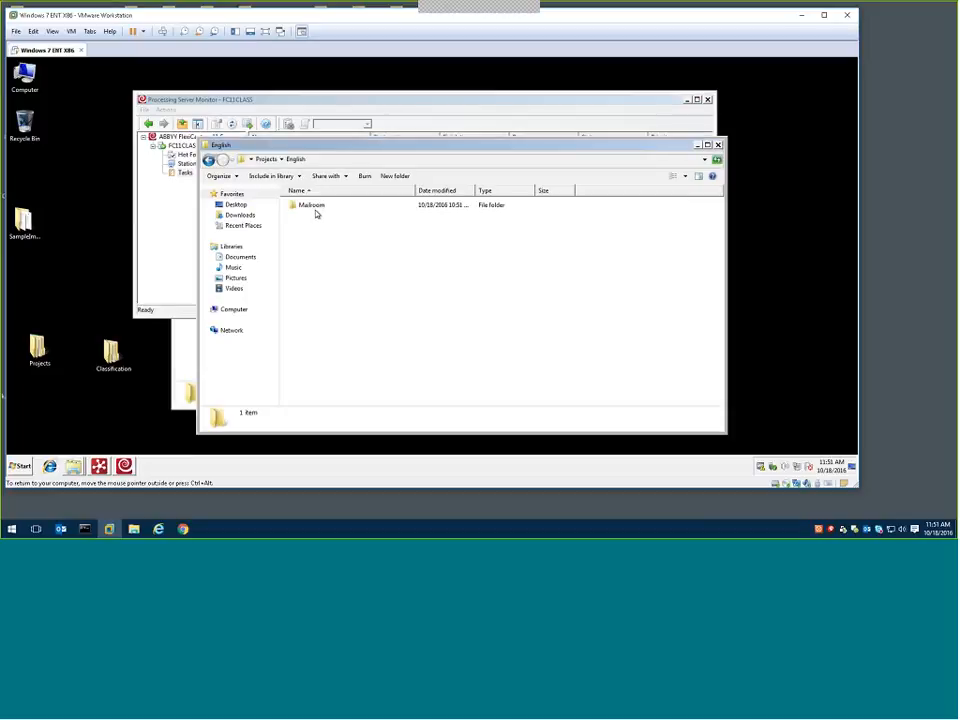
{"action": "double_click", "coordinate": [316, 207]}
{"action": "left_click", "coordinate": [306, 249]}
{"action": "double_click", "coordinate": [306, 249]}
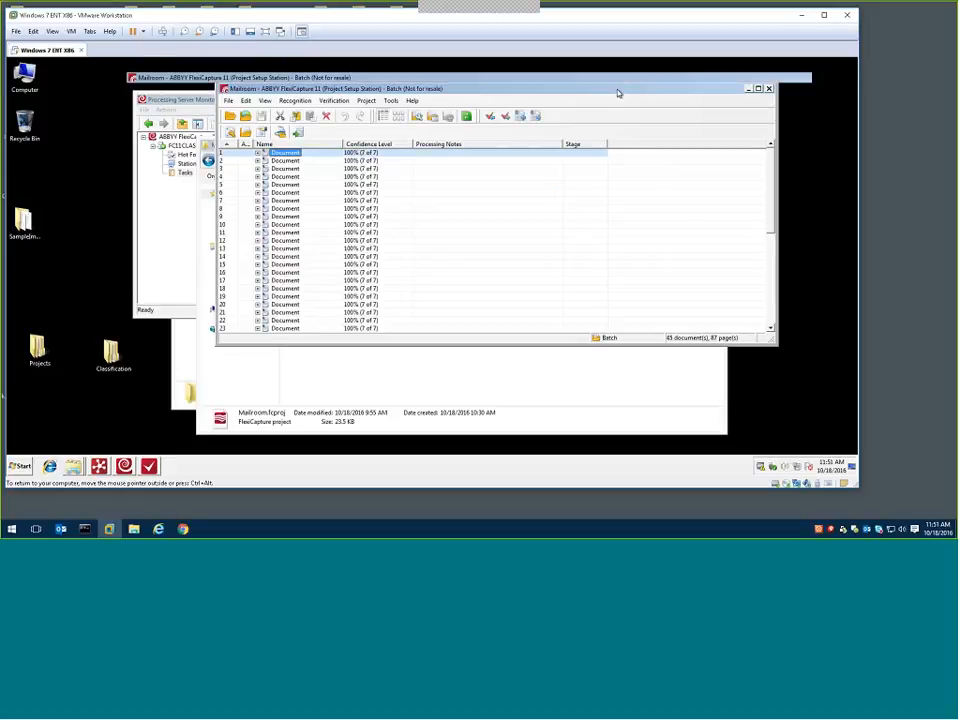
{"action": "double_click", "coordinate": [619, 95]}
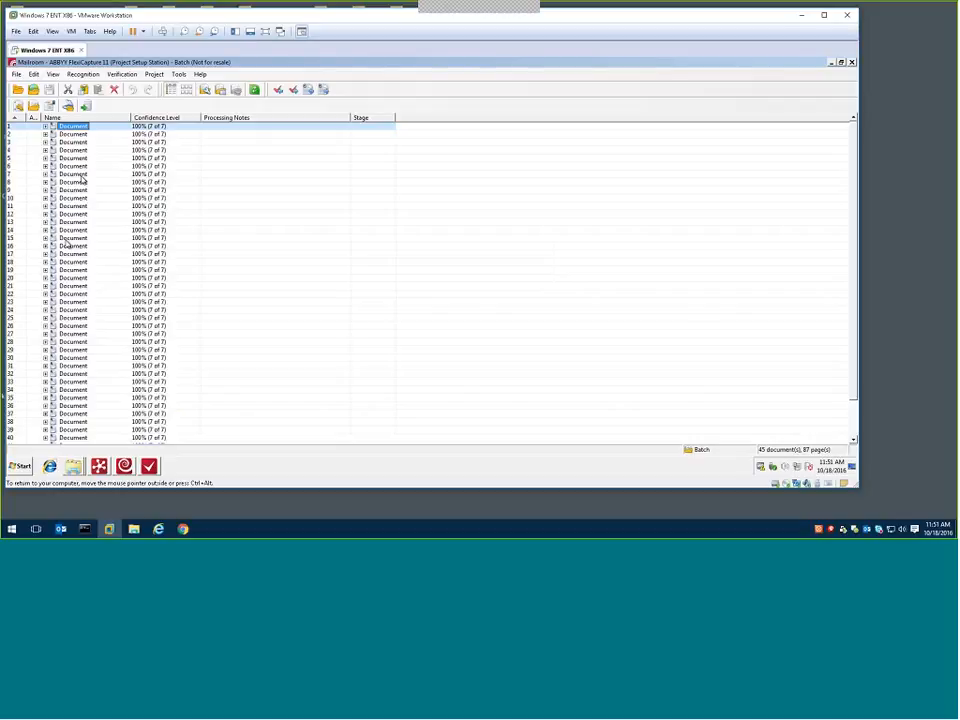
Check the classification values in the registration parameters of documents 1, 4 and 37 in the batch
{"action": "right_click", "coordinate": [86, 126]}
{"action": "left_click", "coordinate": [158, 289]}
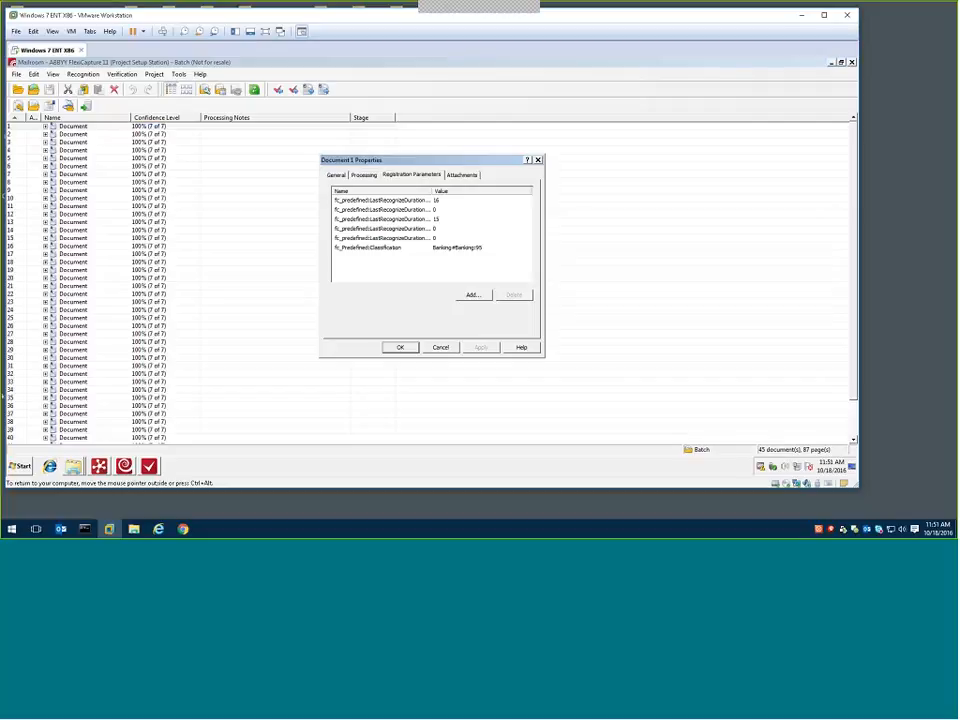
{"action": "key", "text": "Escape"}
{"action": "right_click", "coordinate": [75, 152]}
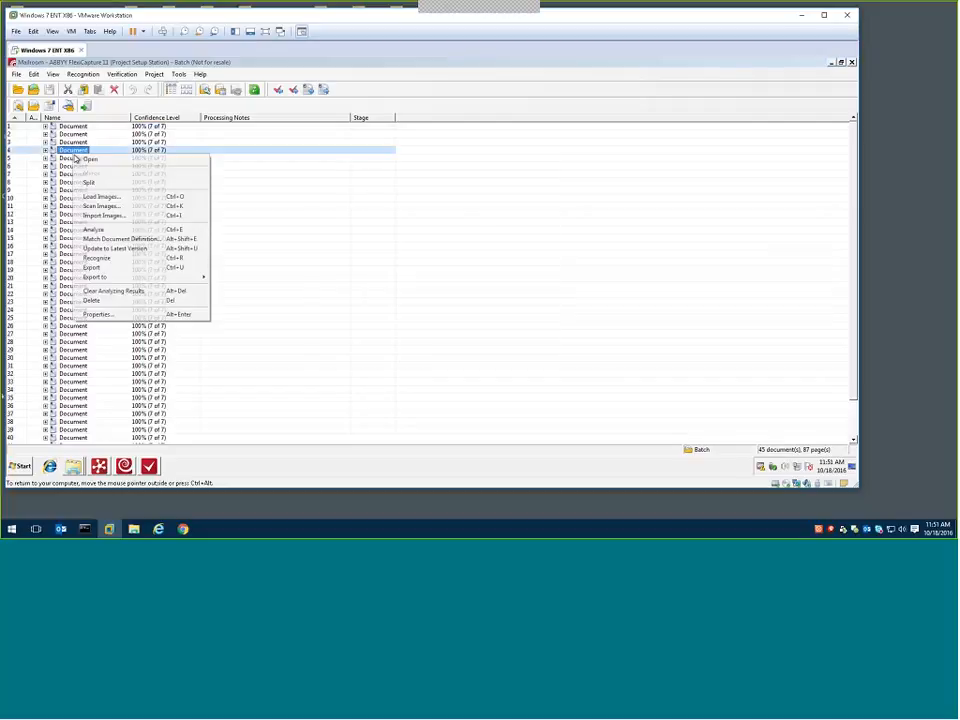
{"action": "left_click", "coordinate": [154, 314]}
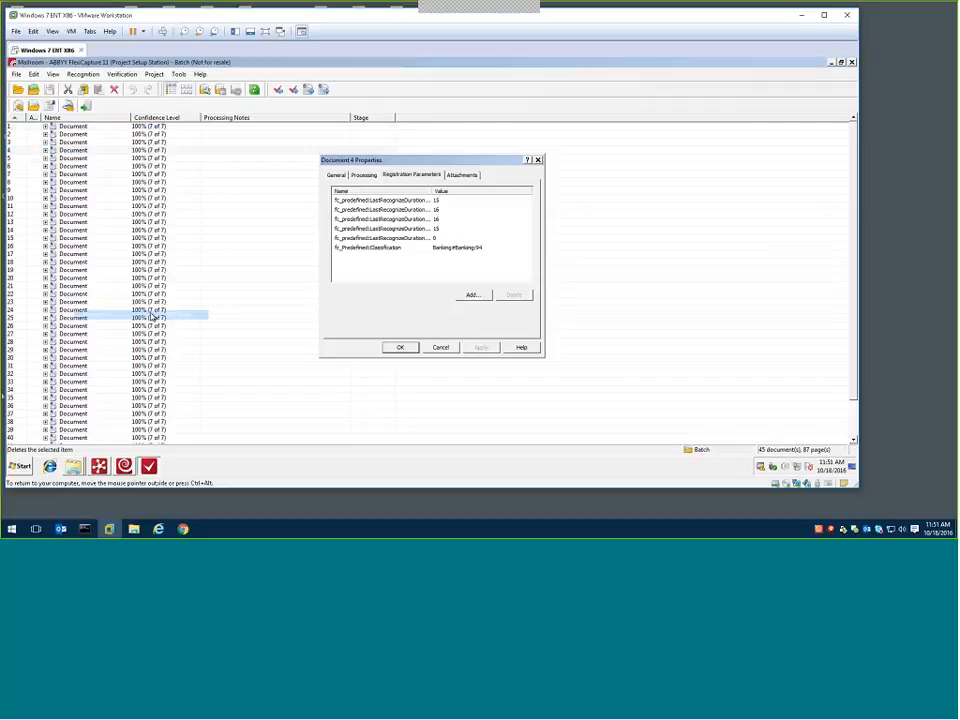
{"action": "left_click", "coordinate": [440, 347]}
{"action": "right_click", "coordinate": [55, 413]}
{"action": "left_click", "coordinate": [70, 408]}
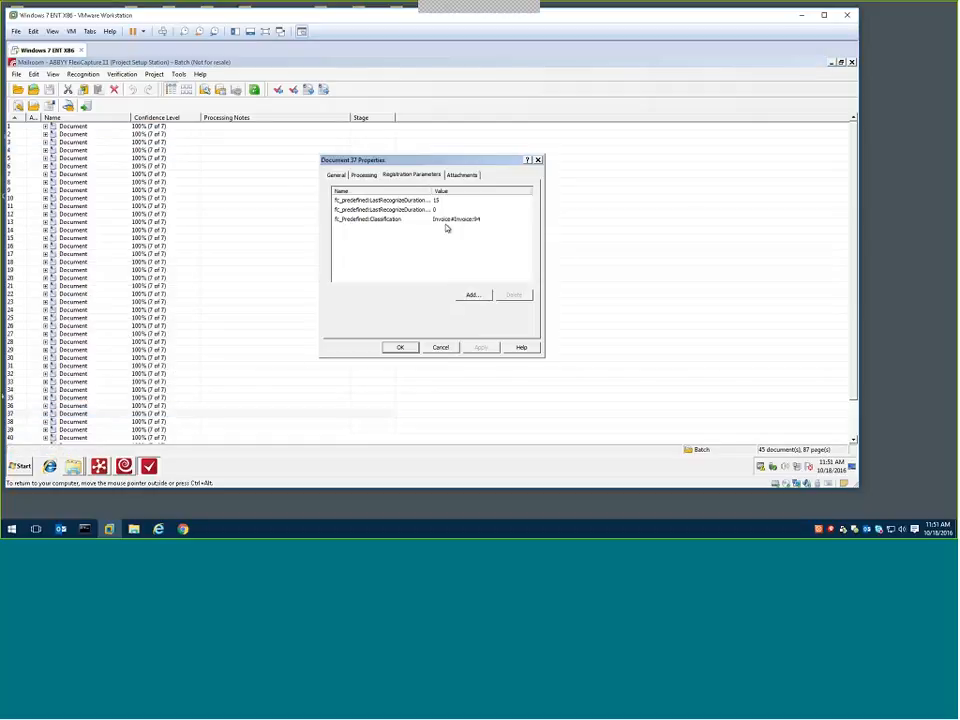
{"action": "key", "text": "Escape"}
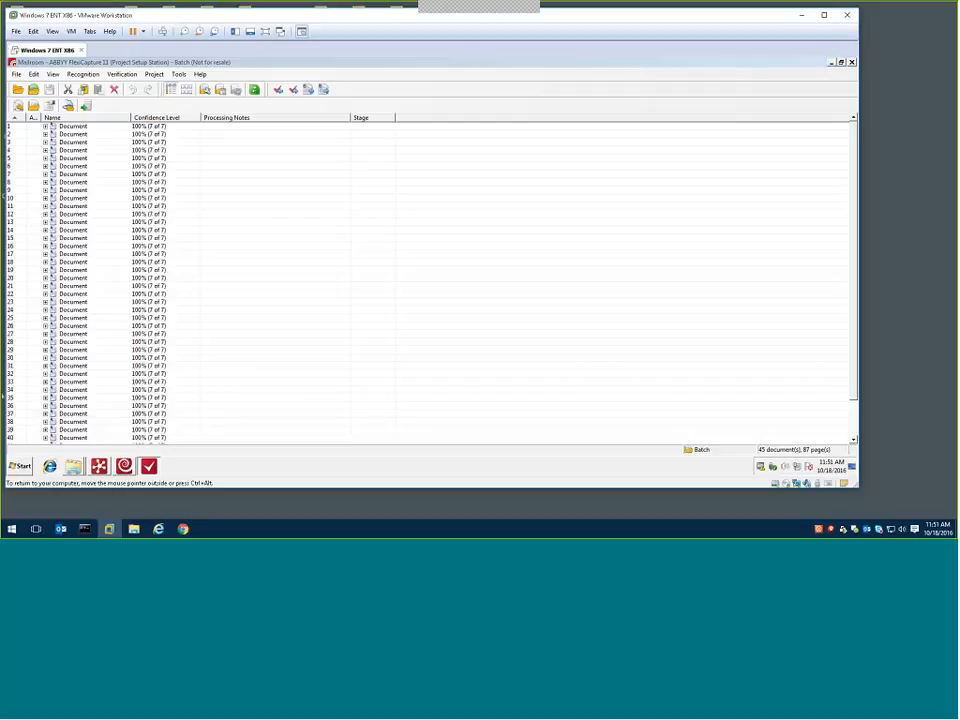
Open document 1 from the batch and view the choices available for its document type
{"action": "double_click", "coordinate": [75, 128]}
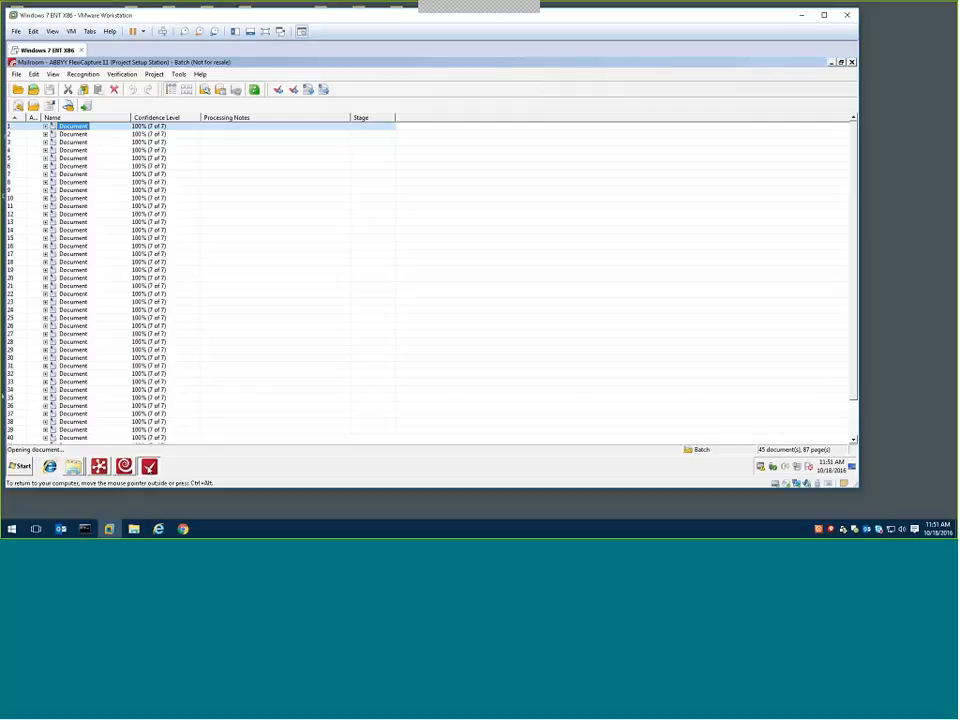
{"action": "left_click", "coordinate": [149, 466]}
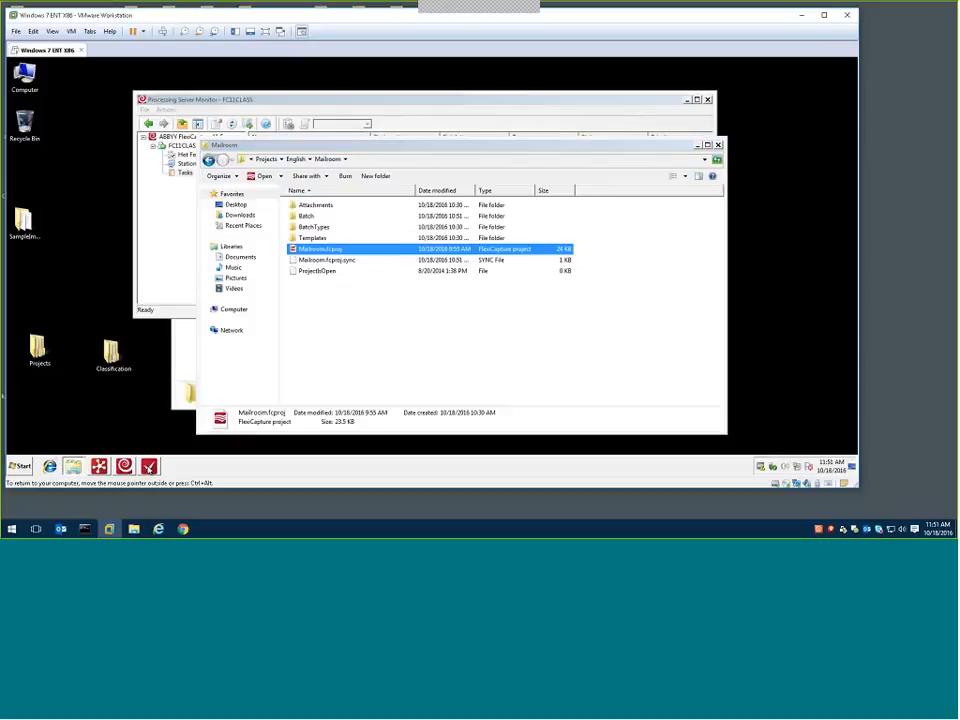
{"action": "left_click", "coordinate": [149, 466]}
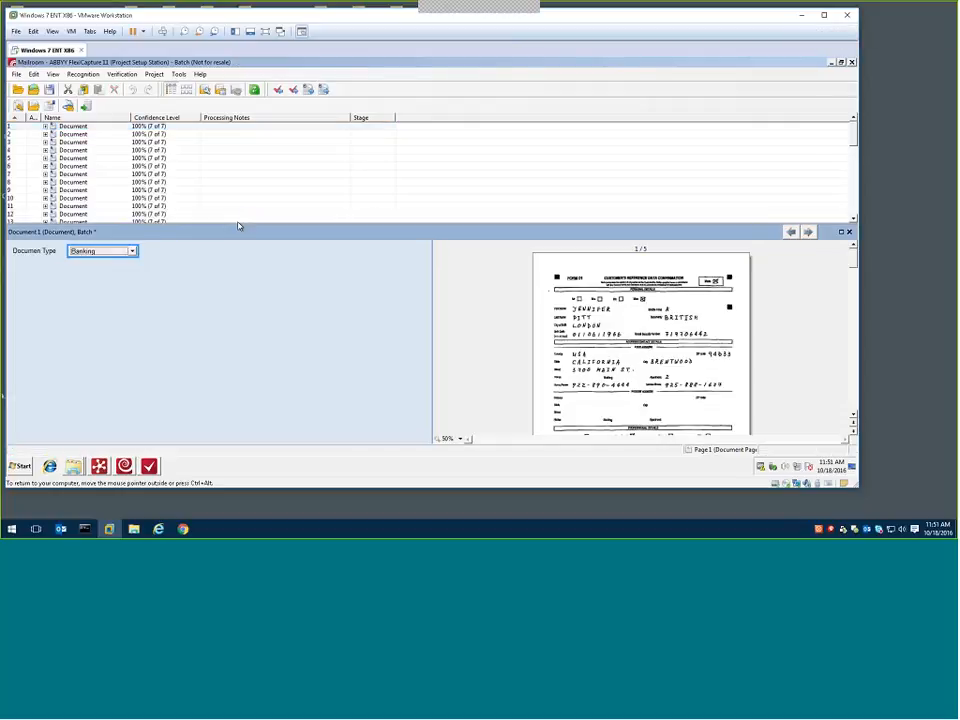
{"action": "left_click", "coordinate": [132, 253]}
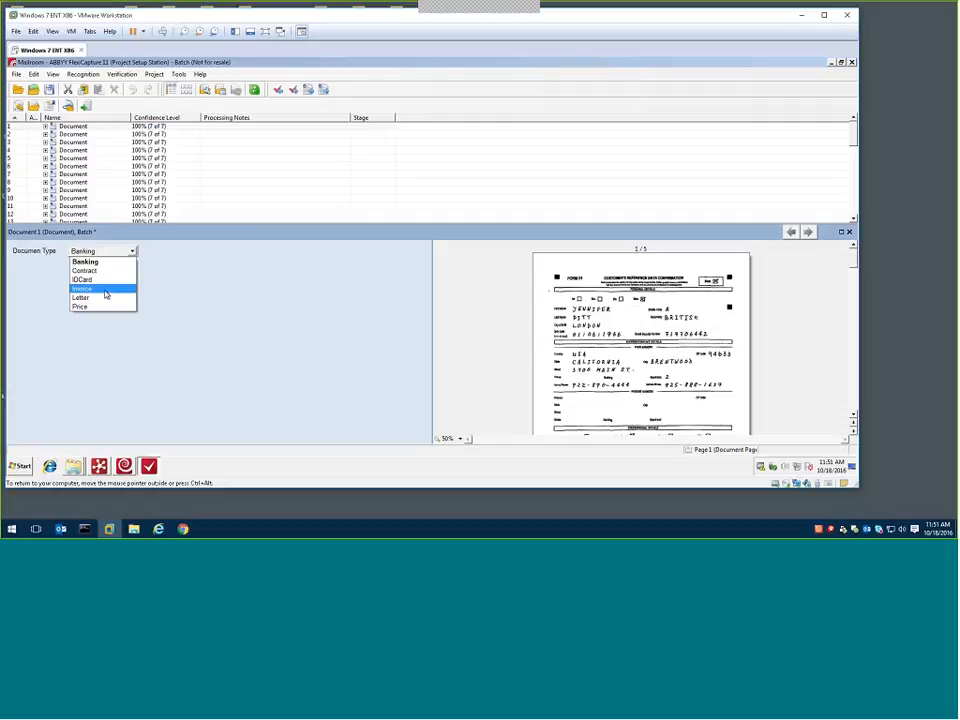
{"action": "left_click", "coordinate": [180, 270]}
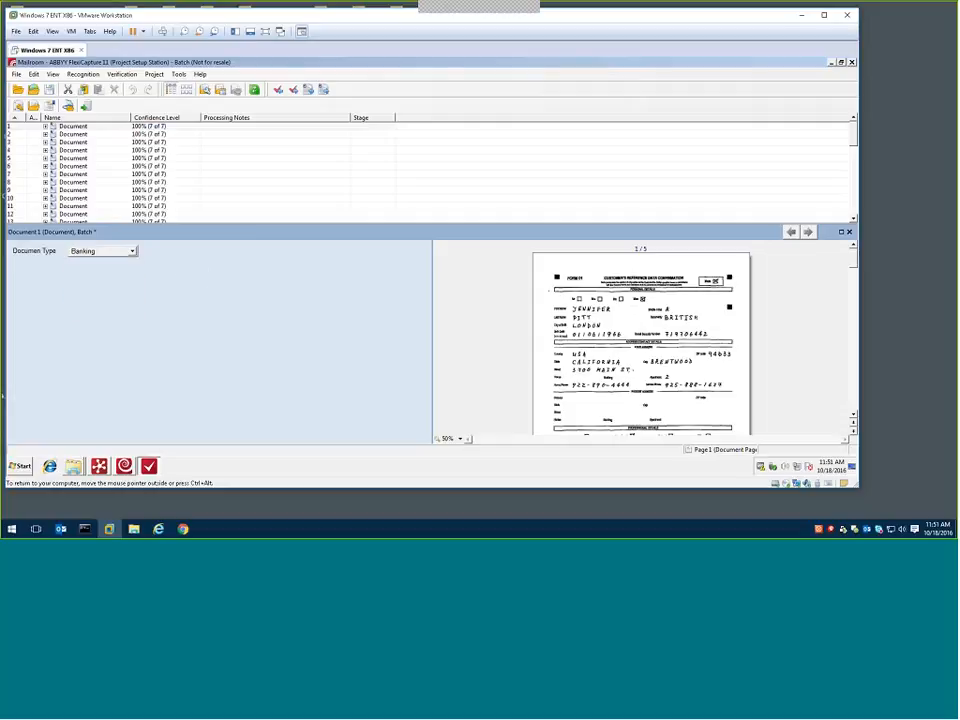
Review document 1's fc_Predefined:Classification registration parameter and compare it with the document type choices
{"action": "right_click", "coordinate": [80, 126]}
{"action": "left_click", "coordinate": [130, 261]}
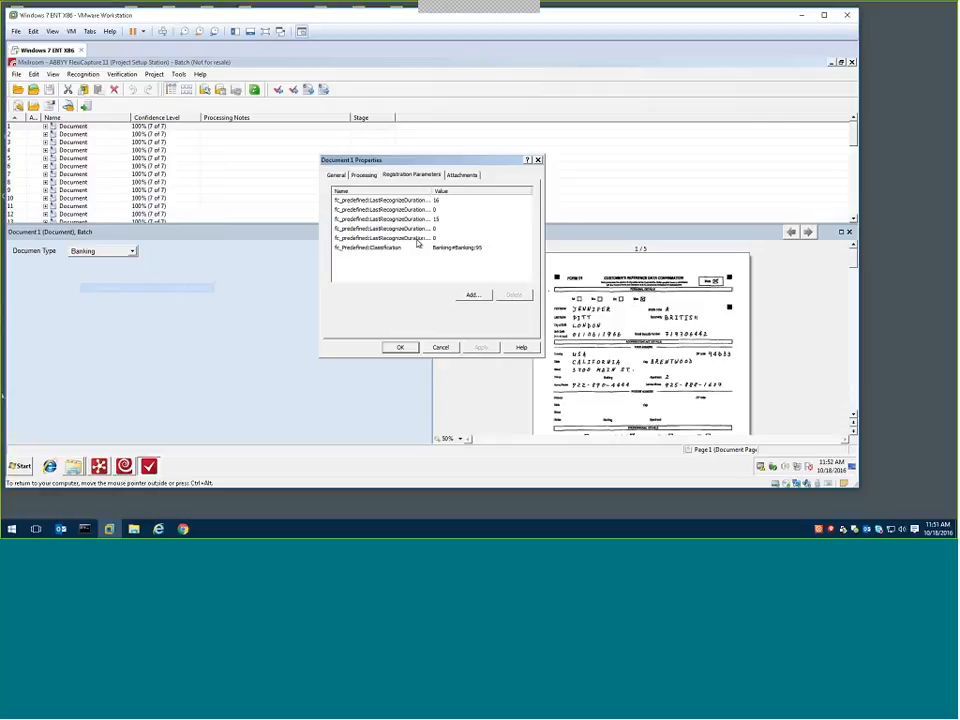
{"action": "left_click", "coordinate": [392, 248]}
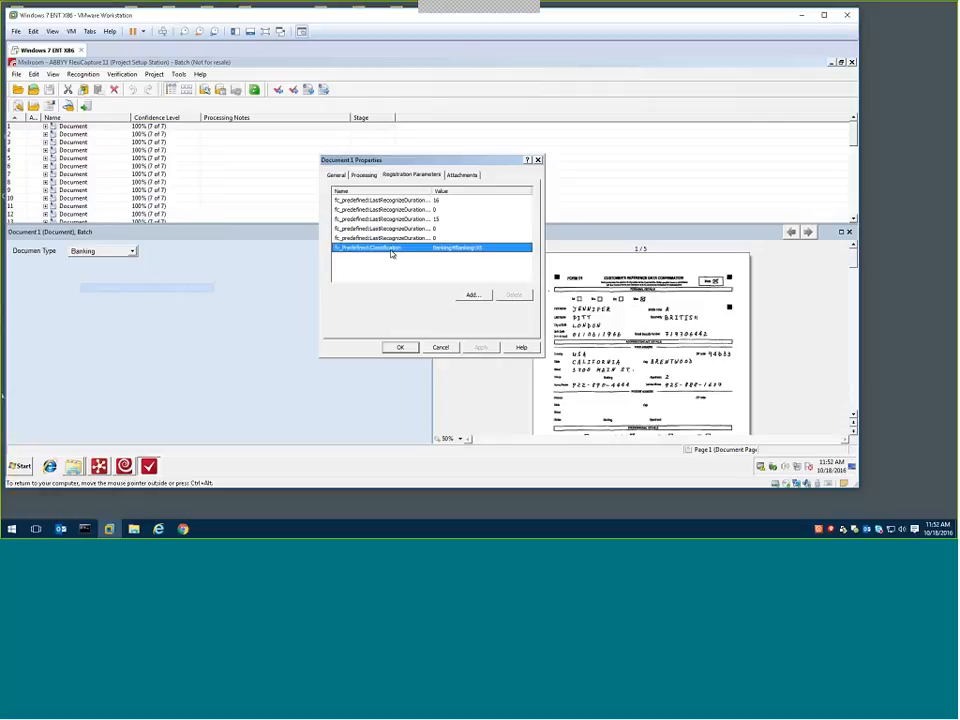
{"action": "key", "text": "Escape"}
{"action": "left_click", "coordinate": [118, 251]}
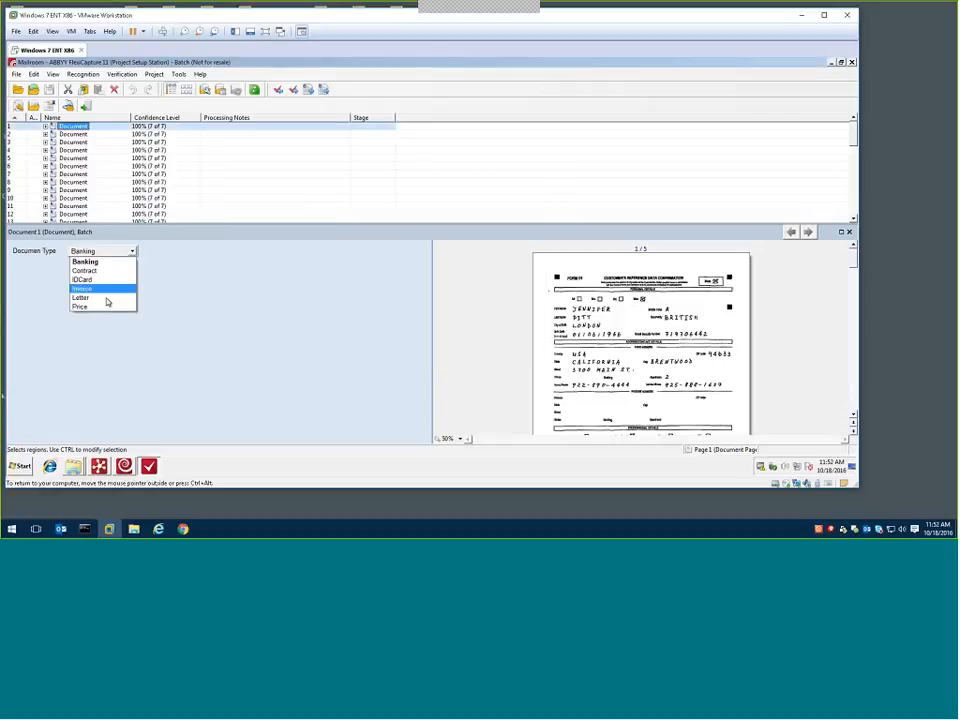
{"action": "left_click", "coordinate": [171, 284]}
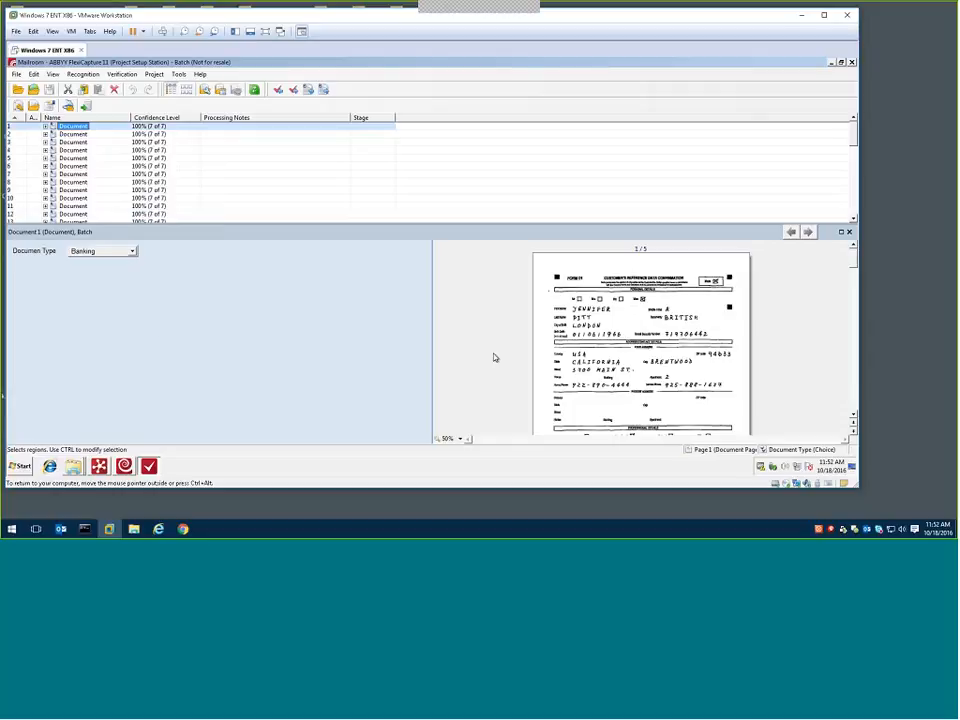
Enlarge document 1's page image to 100% to read the form
{"action": "left_click", "coordinate": [572, 310]}
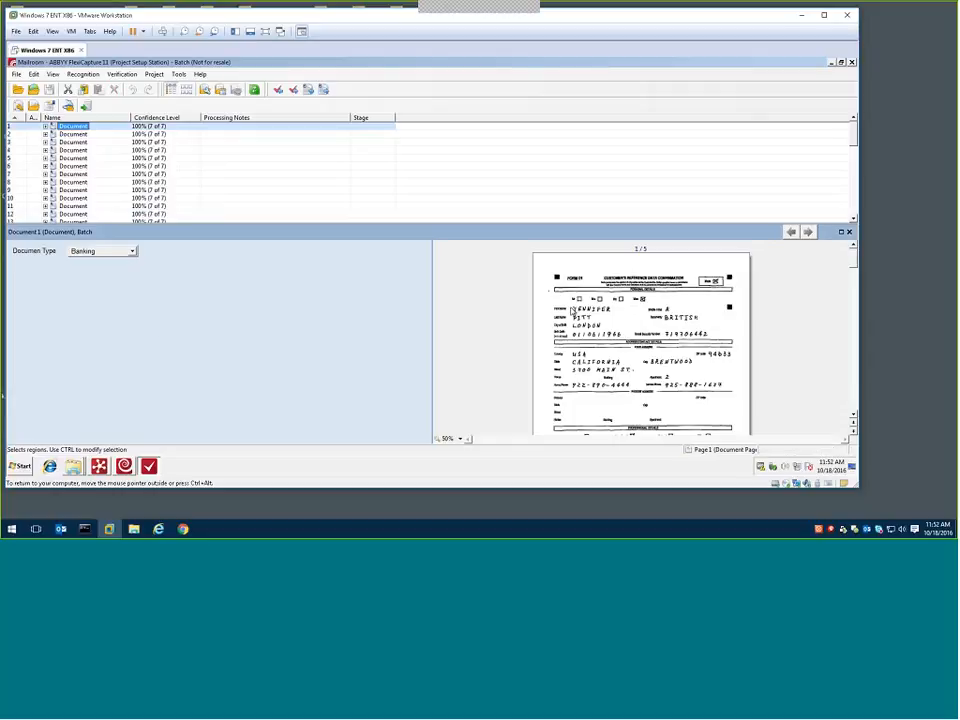
{"action": "left_click", "coordinate": [448, 440]}
{"action": "left_click", "coordinate": [448, 440]}
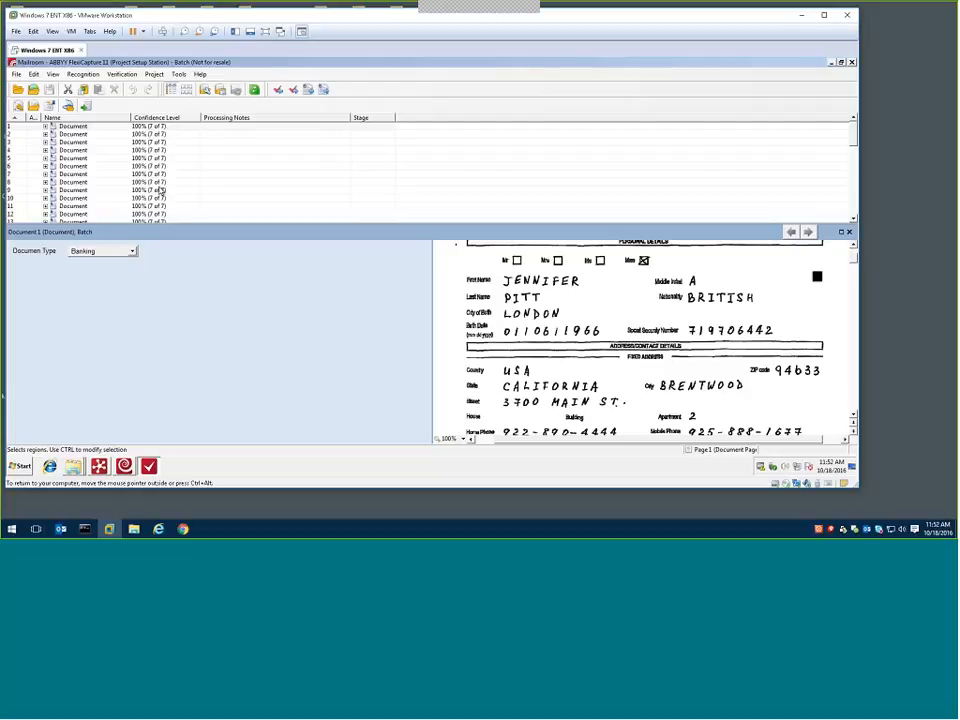
Open the Mailroom project properties and examine the Recognition and Classification stages of the workflow
{"action": "left_click", "coordinate": [154, 74]}
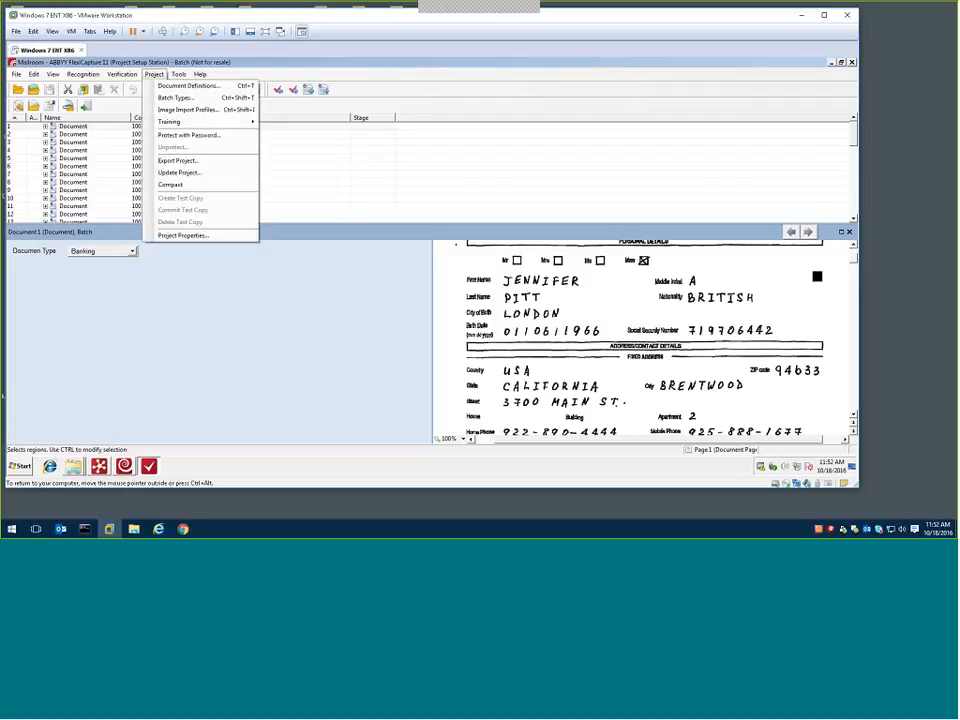
{"action": "left_click", "coordinate": [178, 235]}
{"action": "left_click", "coordinate": [332, 155]}
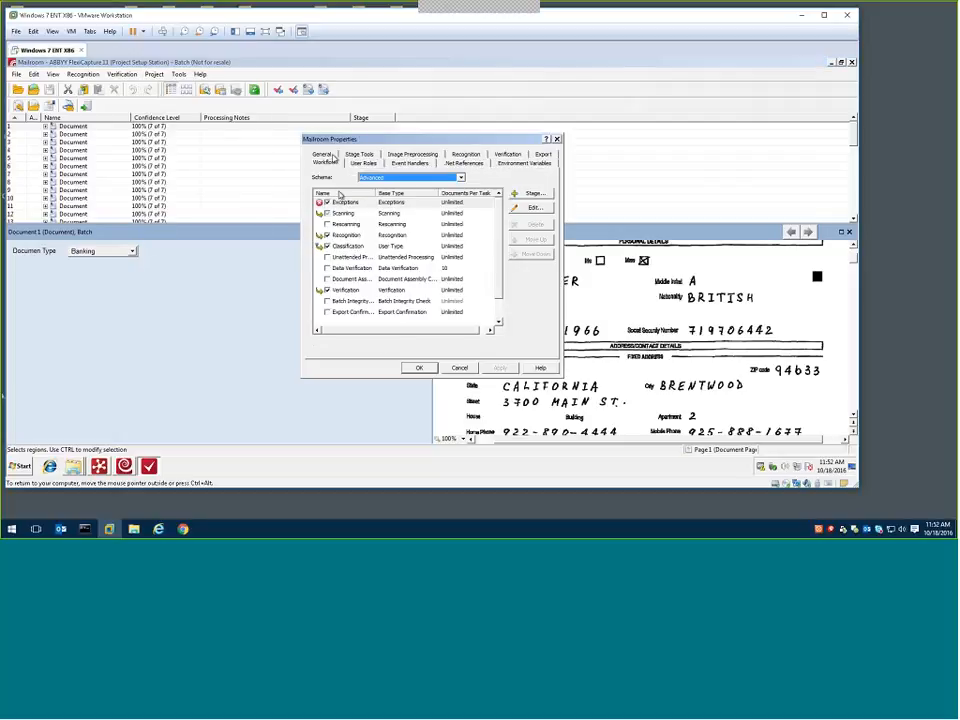
{"action": "left_click", "coordinate": [345, 235]}
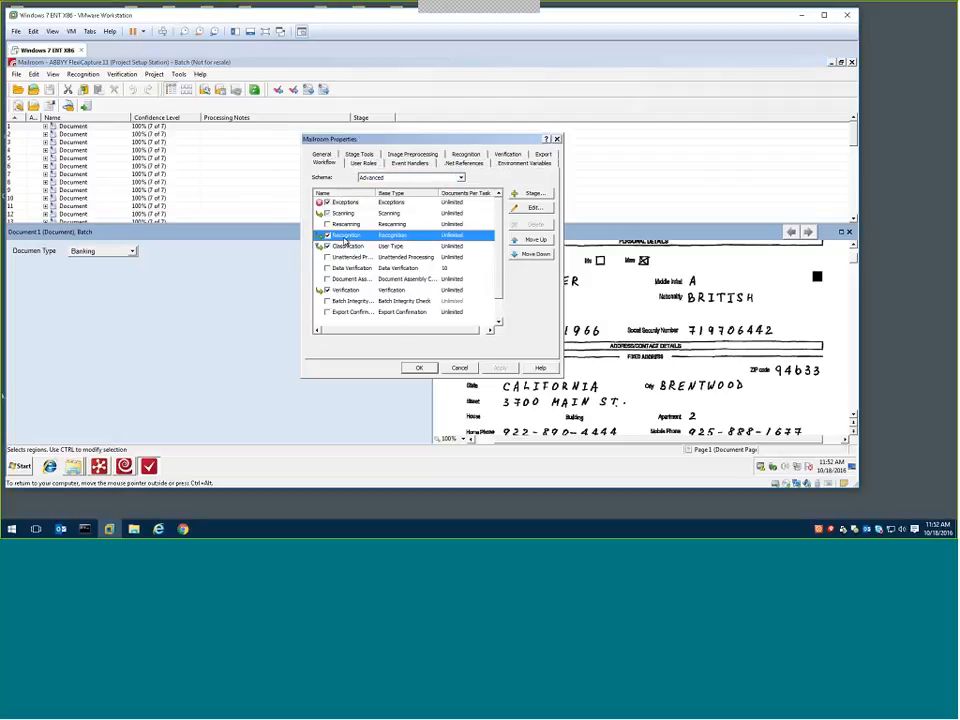
{"action": "left_click", "coordinate": [345, 246]}
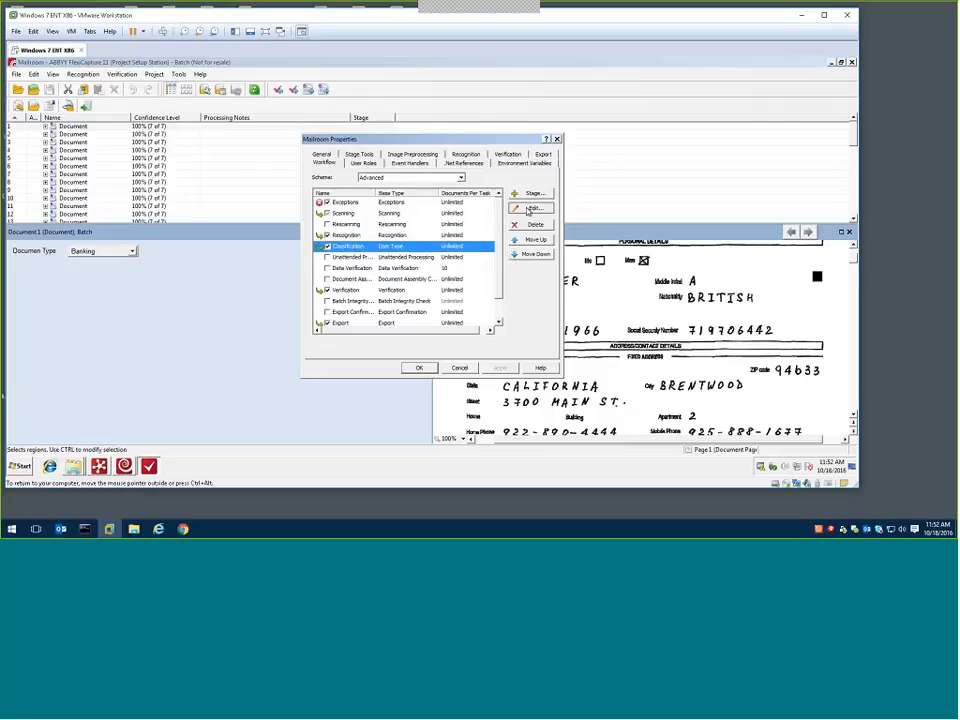
Inspect the Classification stage's entry conditions and its Recognition status rule script, and close the project properties without saving changes
{"action": "left_click", "coordinate": [533, 207]}
{"action": "left_click", "coordinate": [369, 175]}
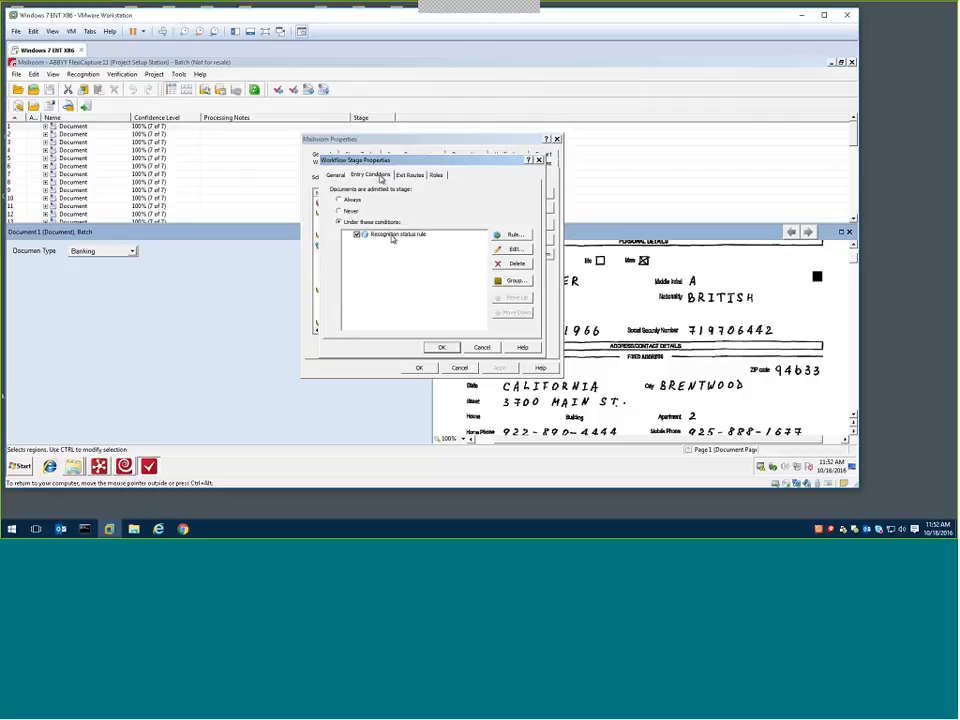
{"action": "left_click", "coordinate": [500, 255]}
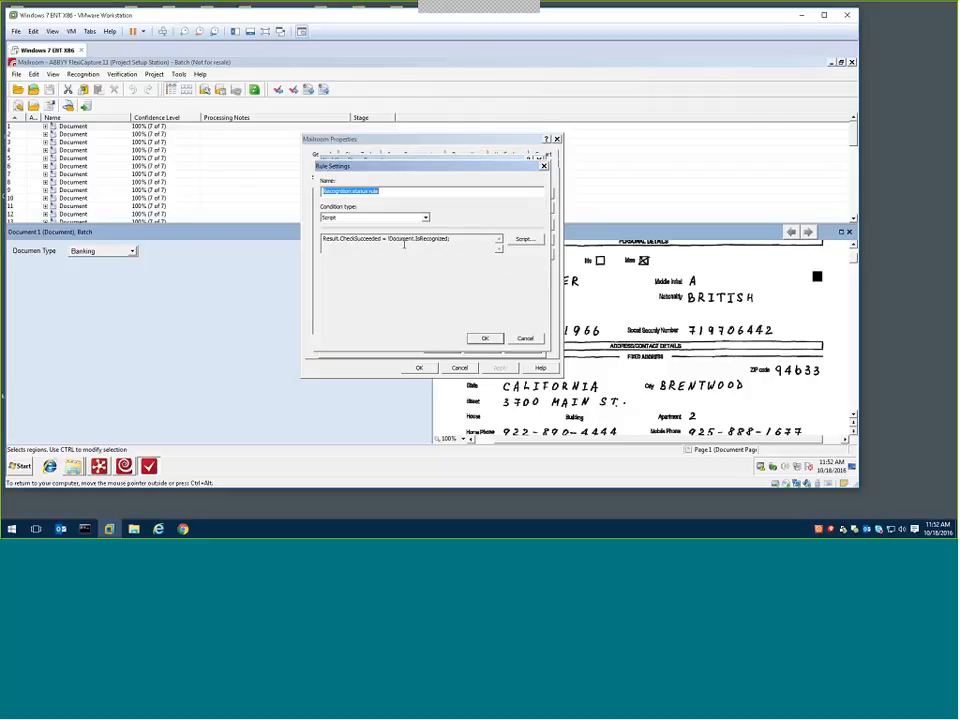
{"action": "left_click", "coordinate": [516, 339]}
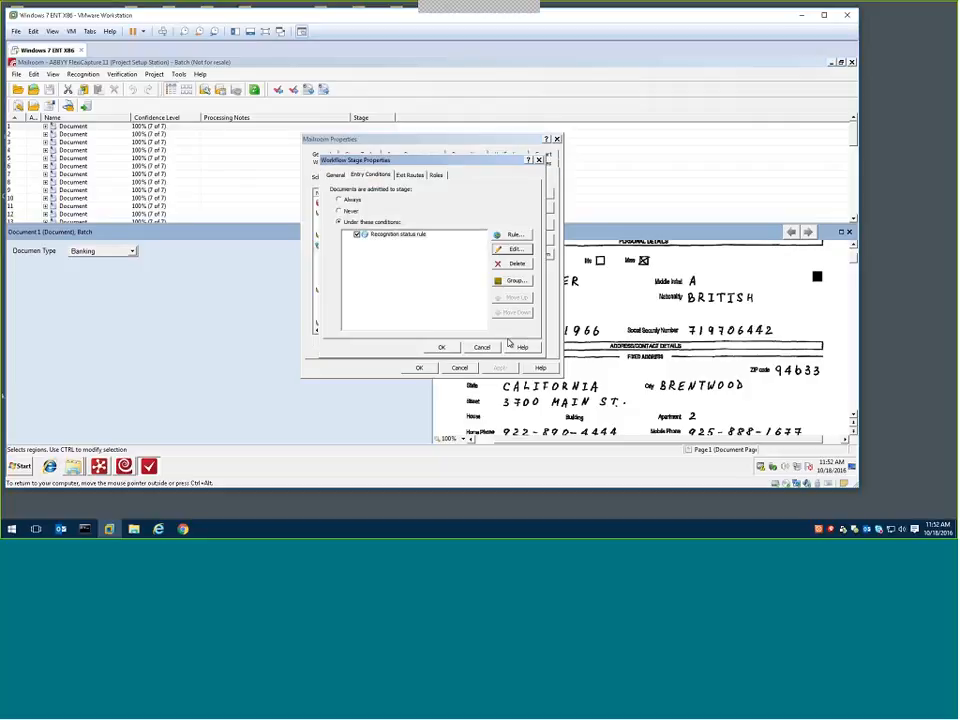
{"action": "left_click", "coordinate": [482, 347]}
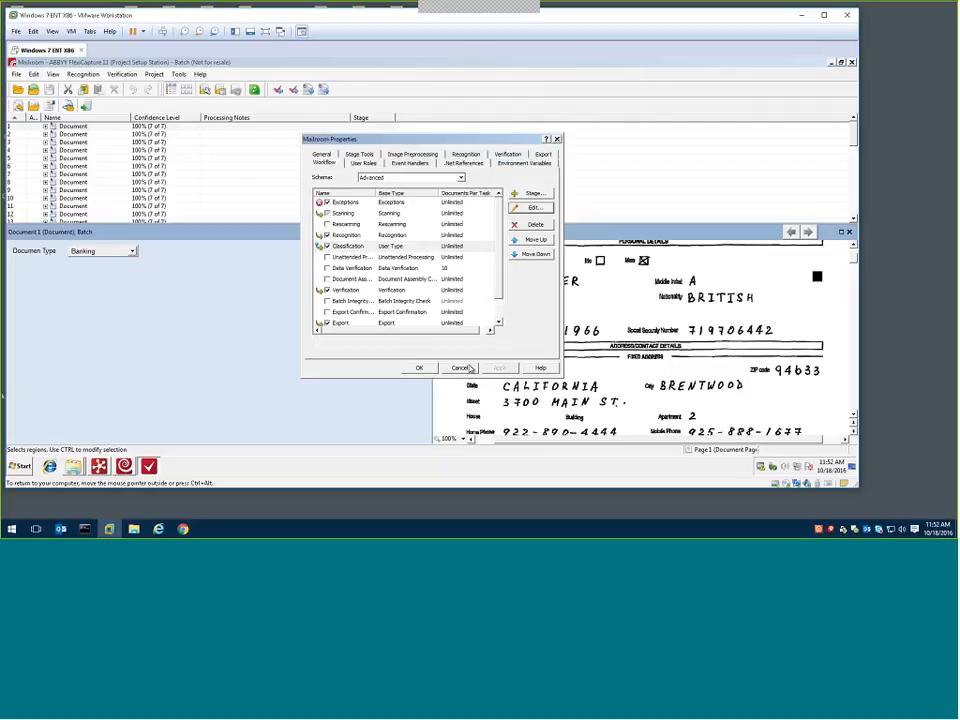
{"action": "left_click", "coordinate": [466, 368]}
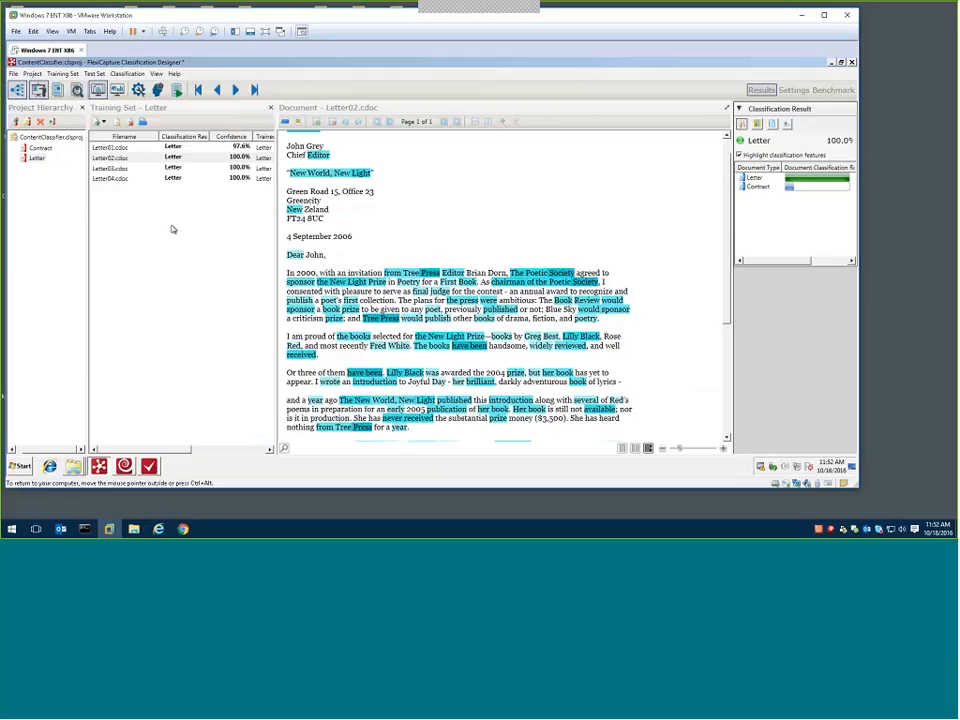
Add a document type named Invoices to the ContentClassifier project
{"action": "right_click", "coordinate": [42, 138]}
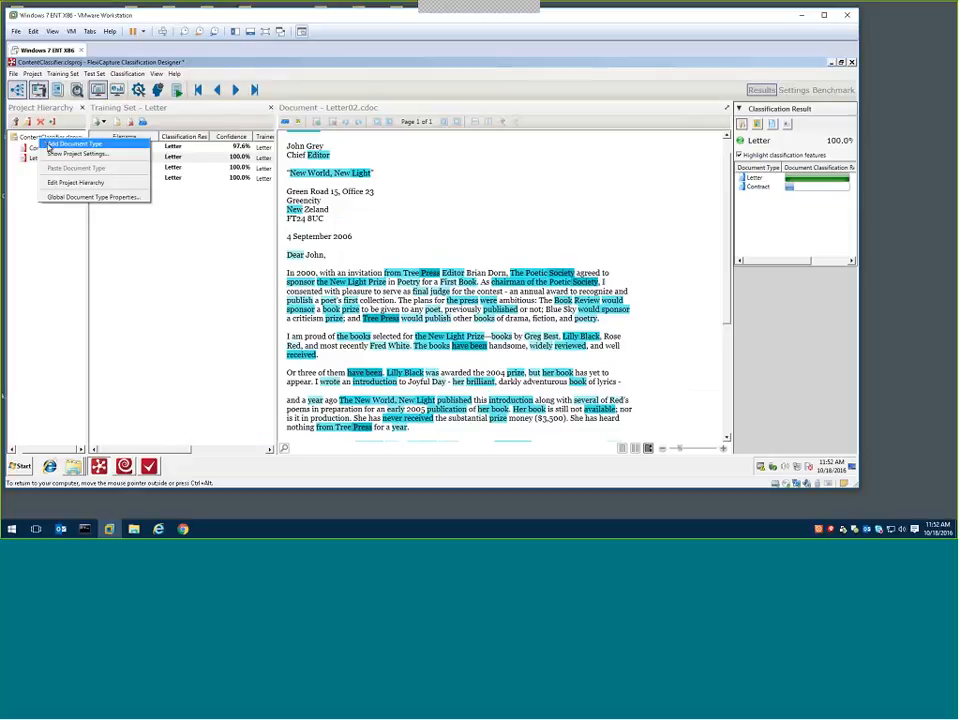
{"action": "left_click", "coordinate": [48, 147]}
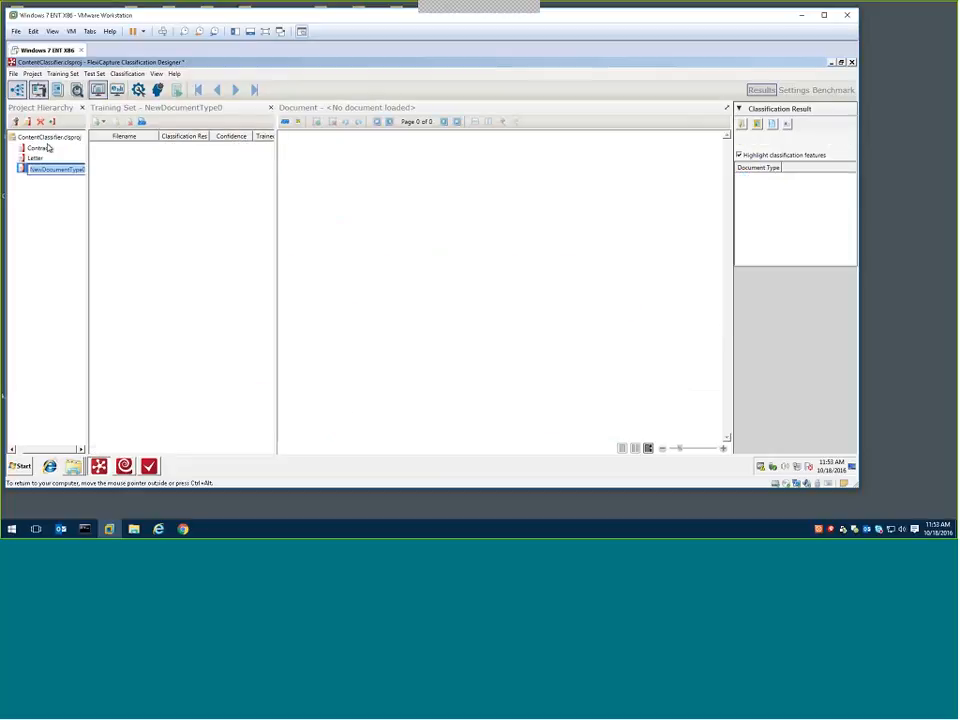
{"action": "type", "text": "Invoices"}
{"action": "key", "text": "Return"}
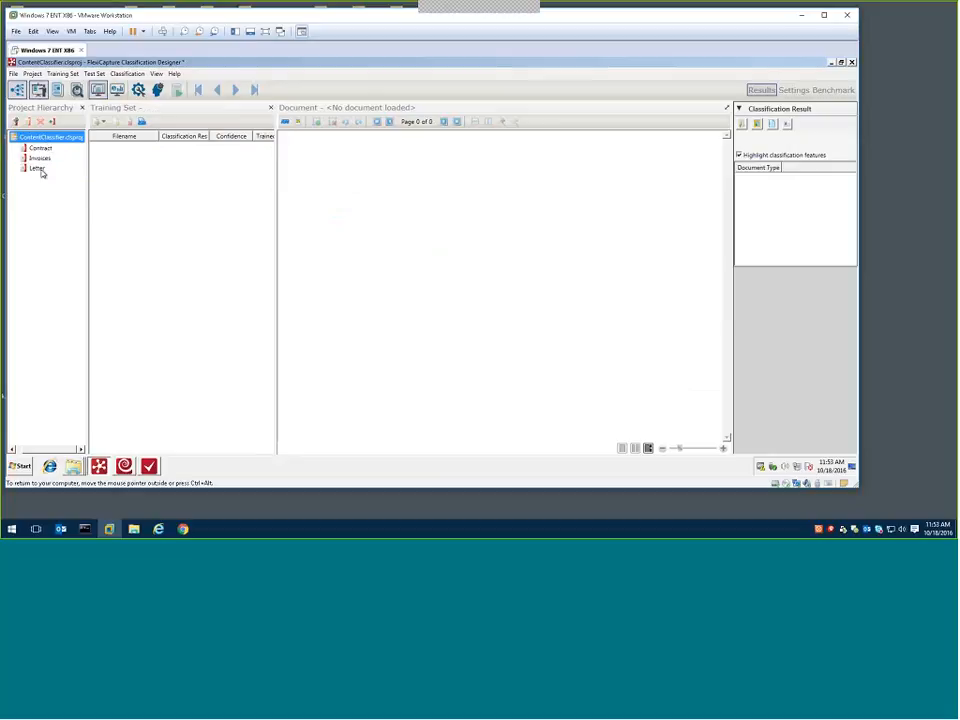
Select the Invoices document type and view its training set
{"action": "left_click", "coordinate": [37, 168]}
{"action": "left_click", "coordinate": [39, 158]}
{"action": "right_click", "coordinate": [41, 158]}
{"action": "left_click", "coordinate": [167, 181]}
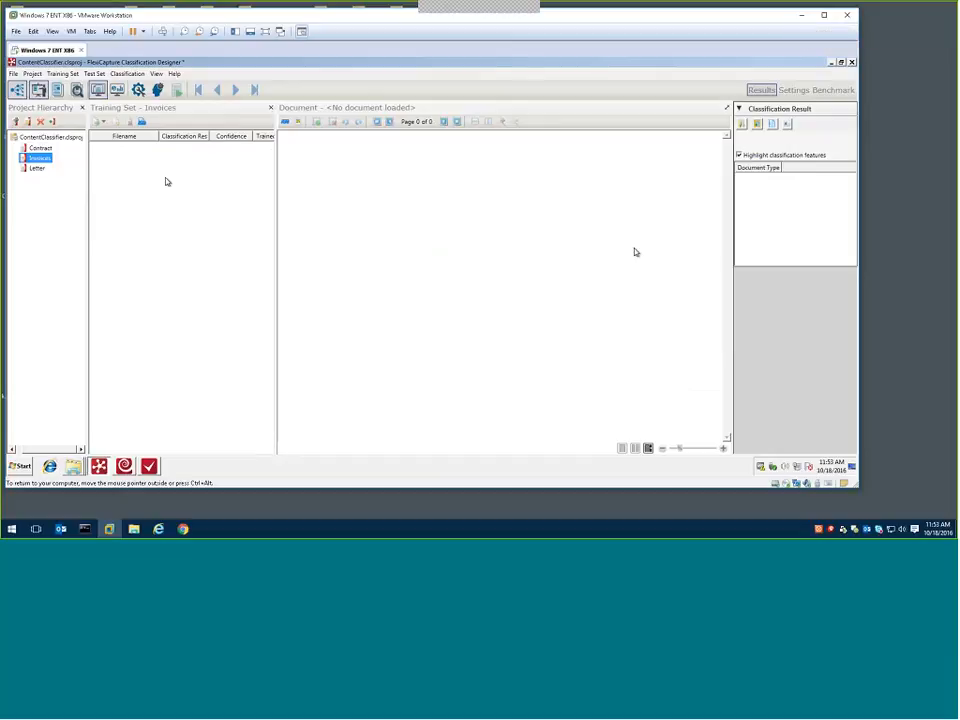
Switch to the Mailroom batch in FlexiCapture Project Setup Station and view the document type choices for document 1
{"action": "left_click", "coordinate": [834, 64]}
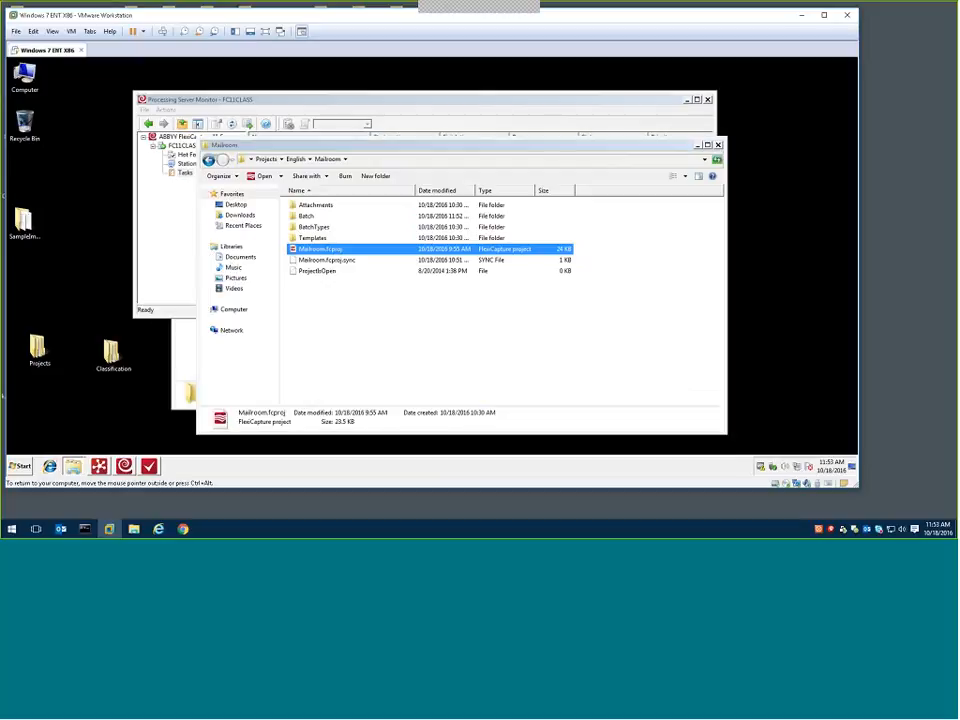
{"action": "left_click", "coordinate": [148, 466]}
{"action": "left_click", "coordinate": [131, 251]}
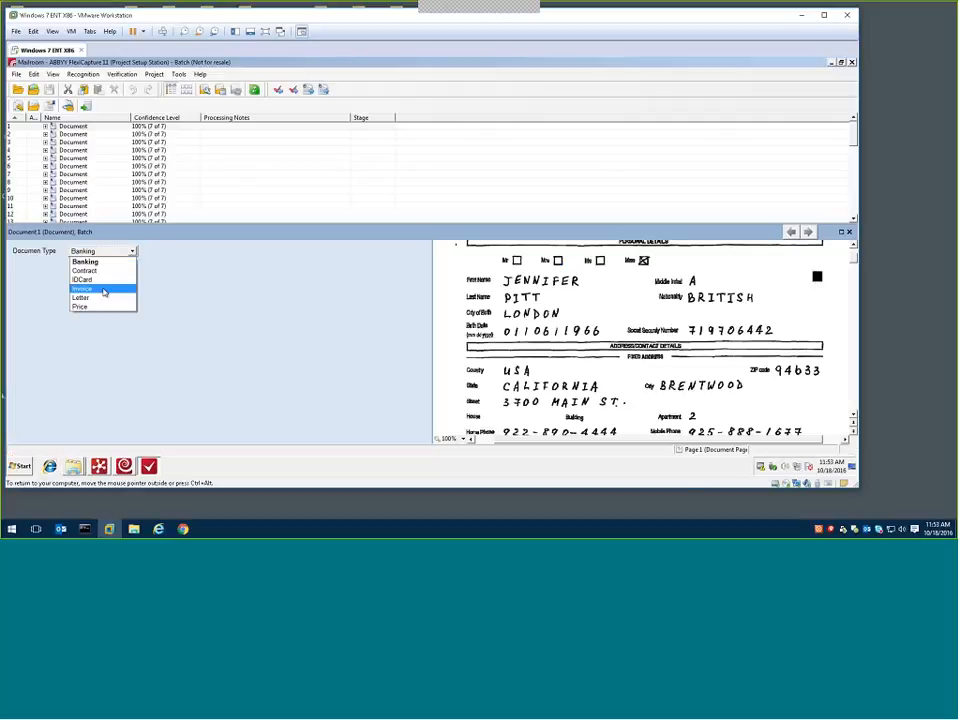
Open document 35 from the batch's document list and compare its page image with its document type choices
{"action": "left_click", "coordinate": [106, 198]}
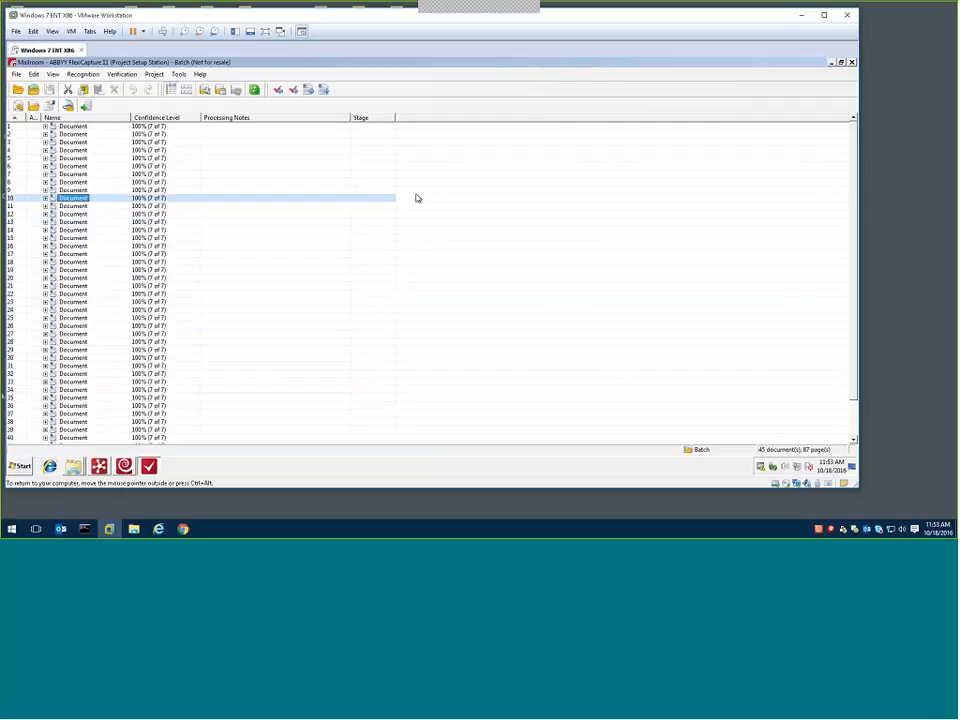
{"action": "scroll", "coordinate": [236, 242], "scroll_direction": "down", "scroll_amount": 2}
{"action": "left_click", "coordinate": [60, 358]}
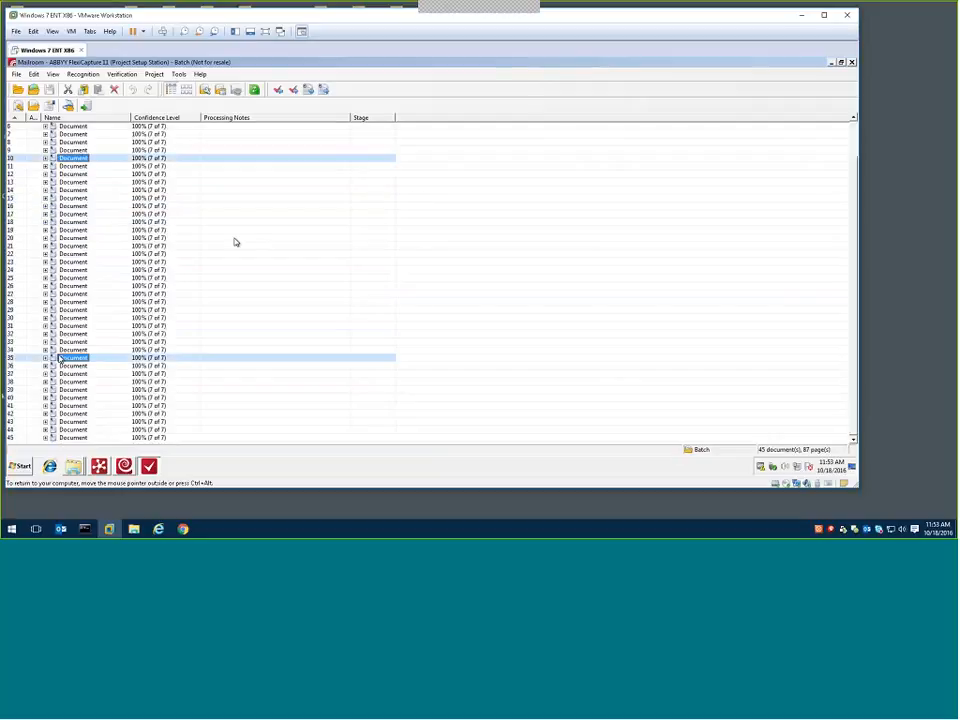
{"action": "double_click", "coordinate": [60, 358]}
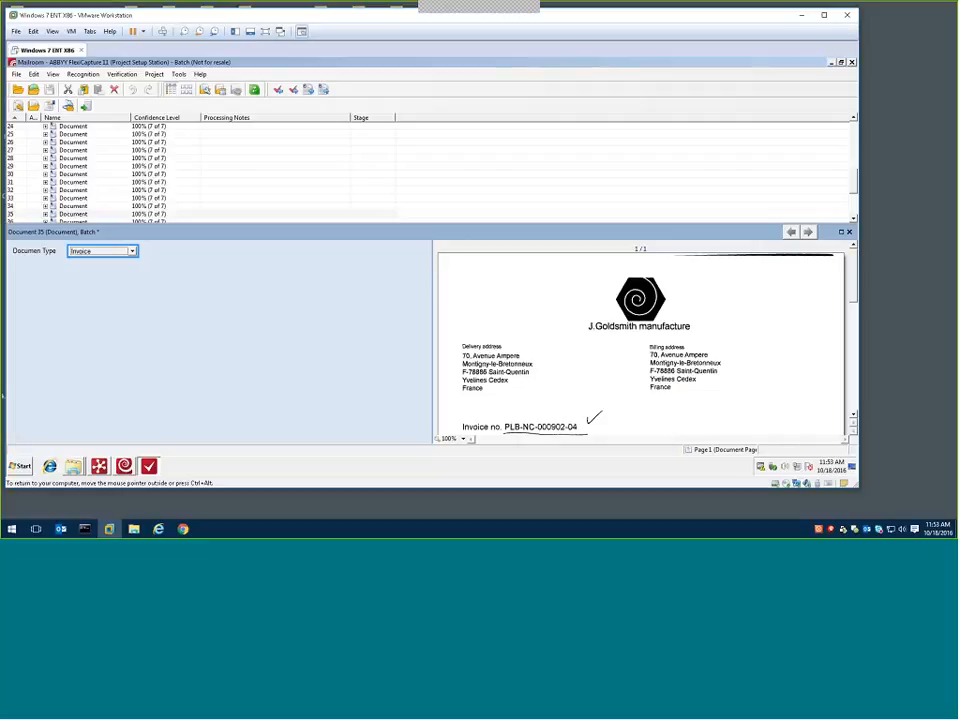
{"action": "left_click", "coordinate": [133, 252]}
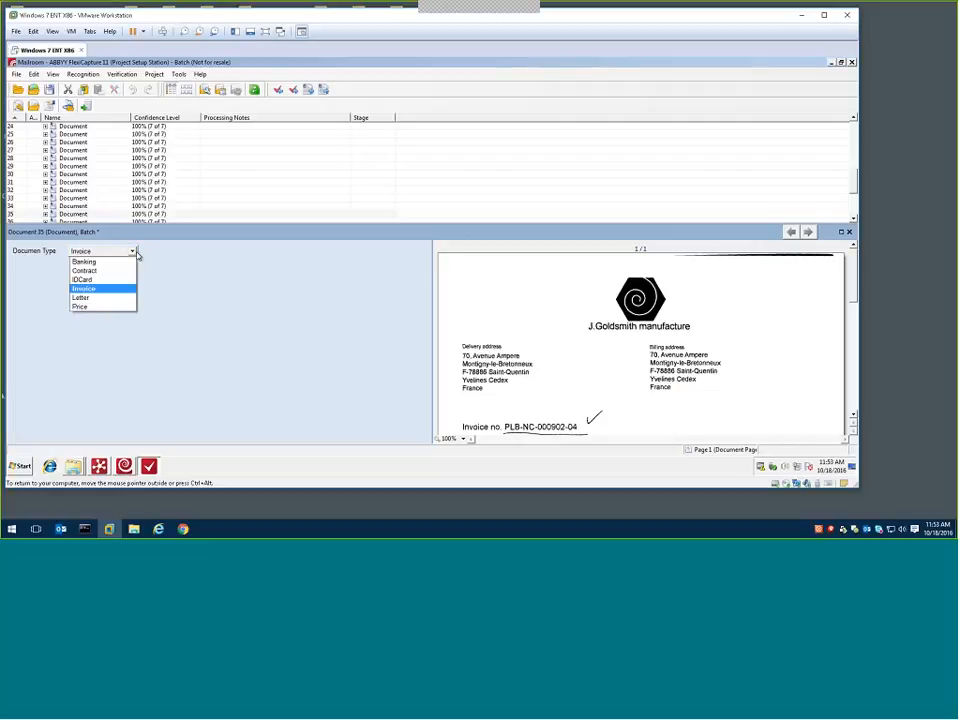